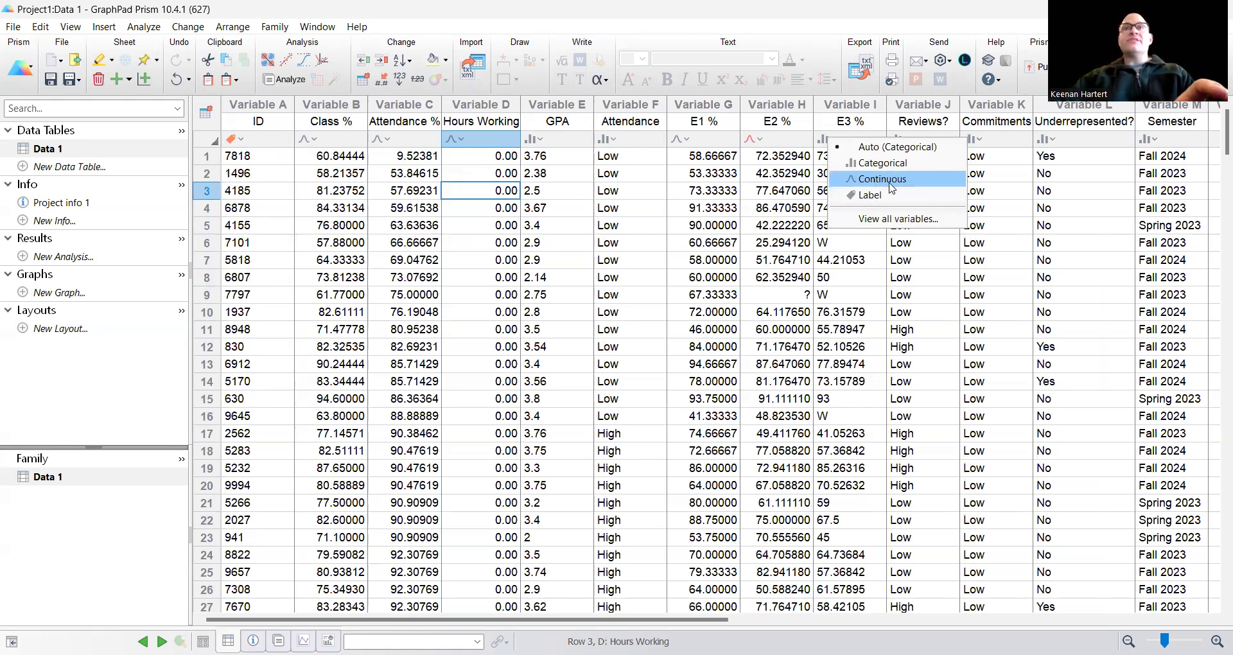
Step: Set the E3 % column's variable type to Continuous
left_click(882, 179)
left_click_drag(604, 620, 449, 610)
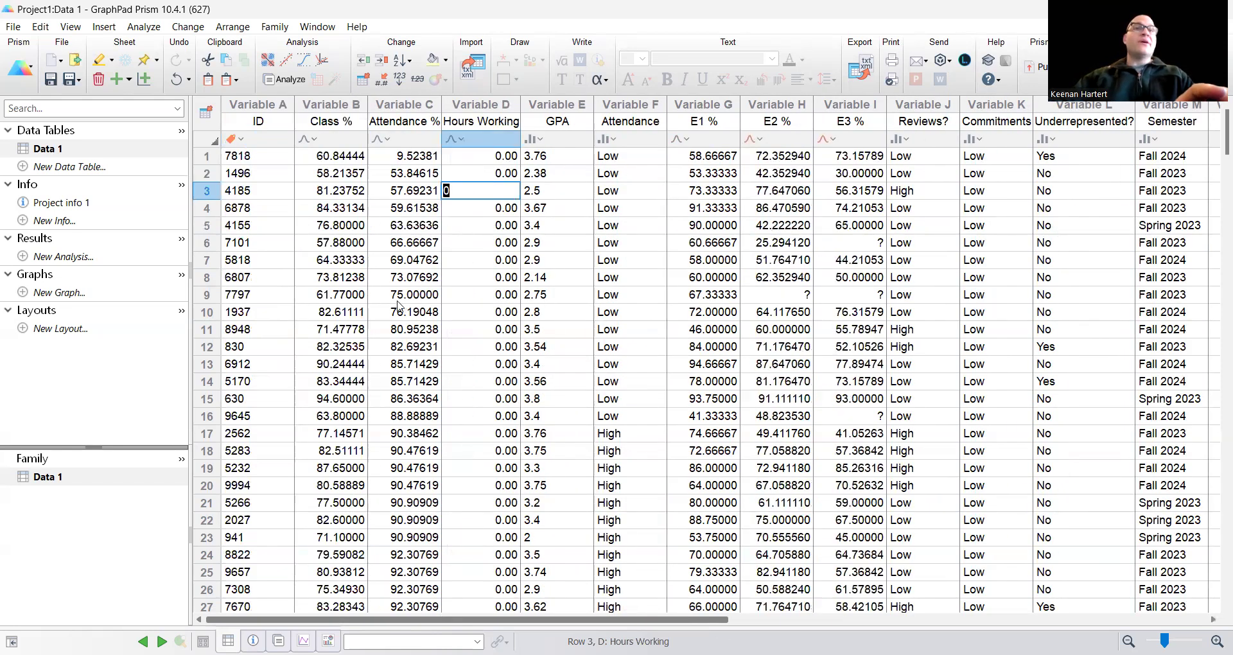
left_click(347, 260)
Step: Start a new multiple-variable bubble plot with E1 % as the X variable and E2 % as the Y variable
left_click(61, 293)
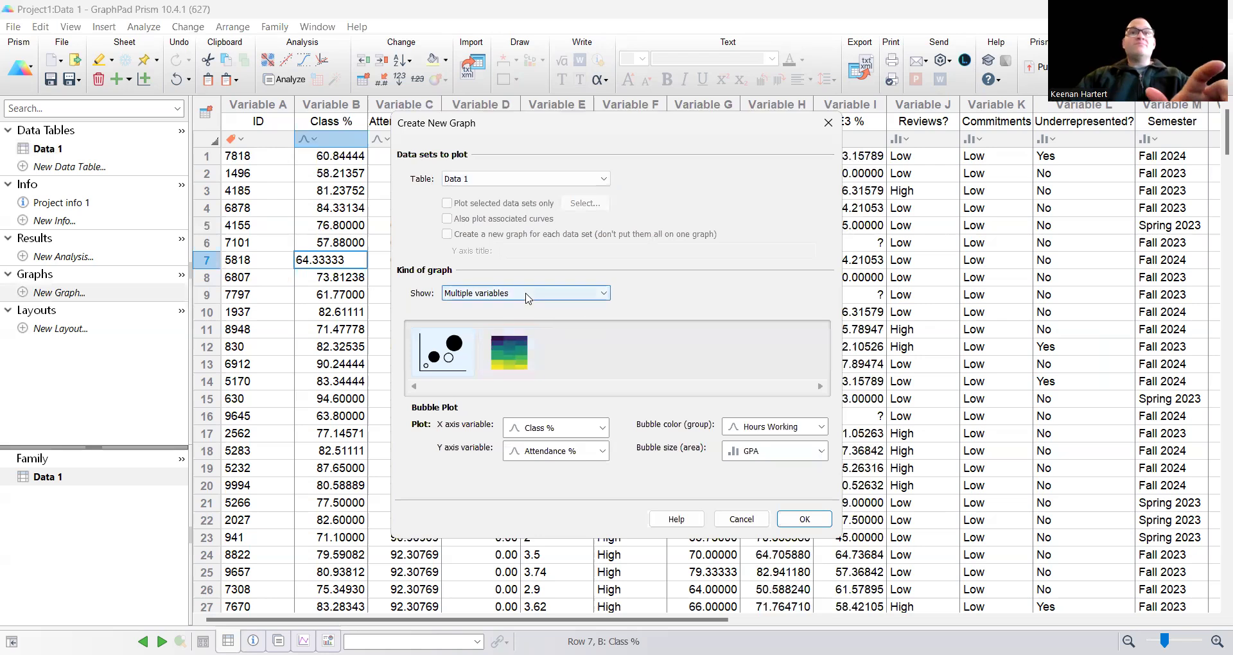
left_click(576, 429)
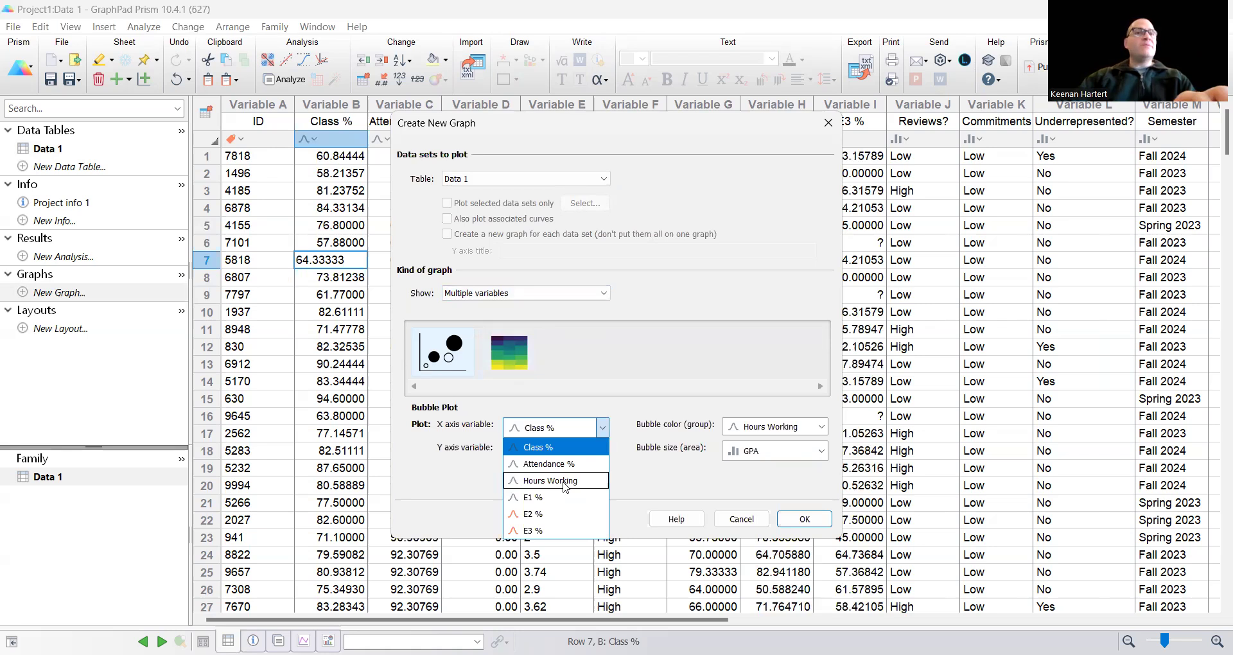
left_click(564, 498)
left_click(568, 451)
left_click(540, 540)
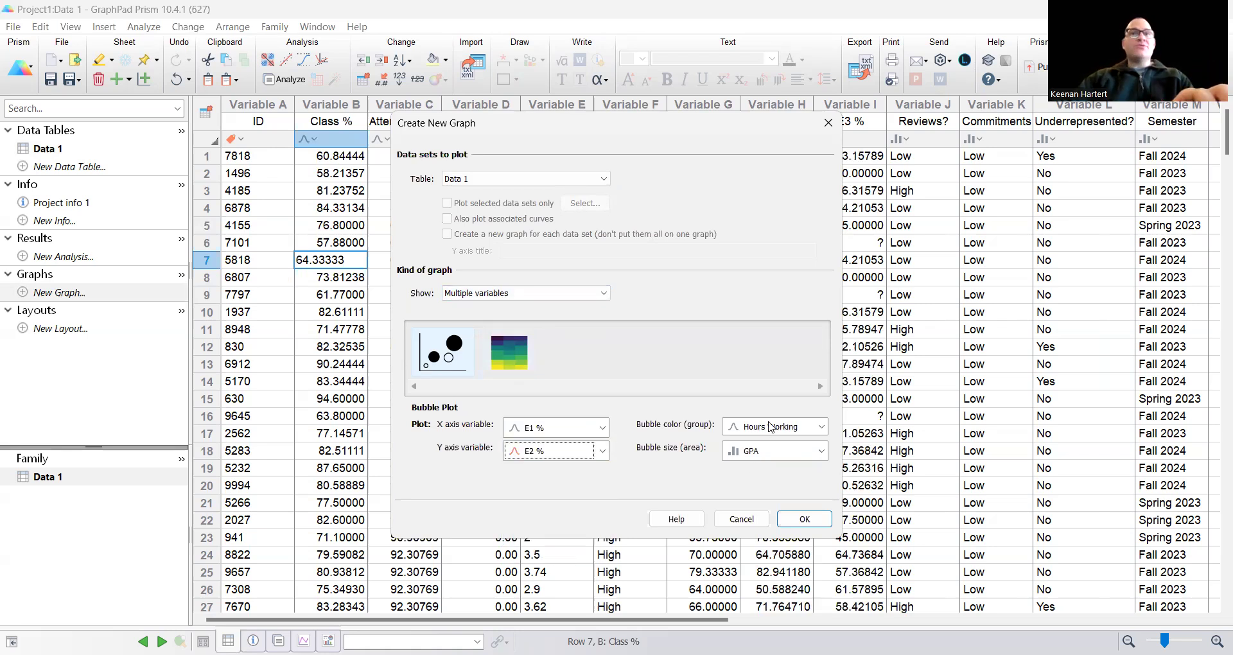
Step: Set bubble color grouping to Attendance and bubble size to Commitments, then create the graph
left_click(770, 426)
left_click(745, 507)
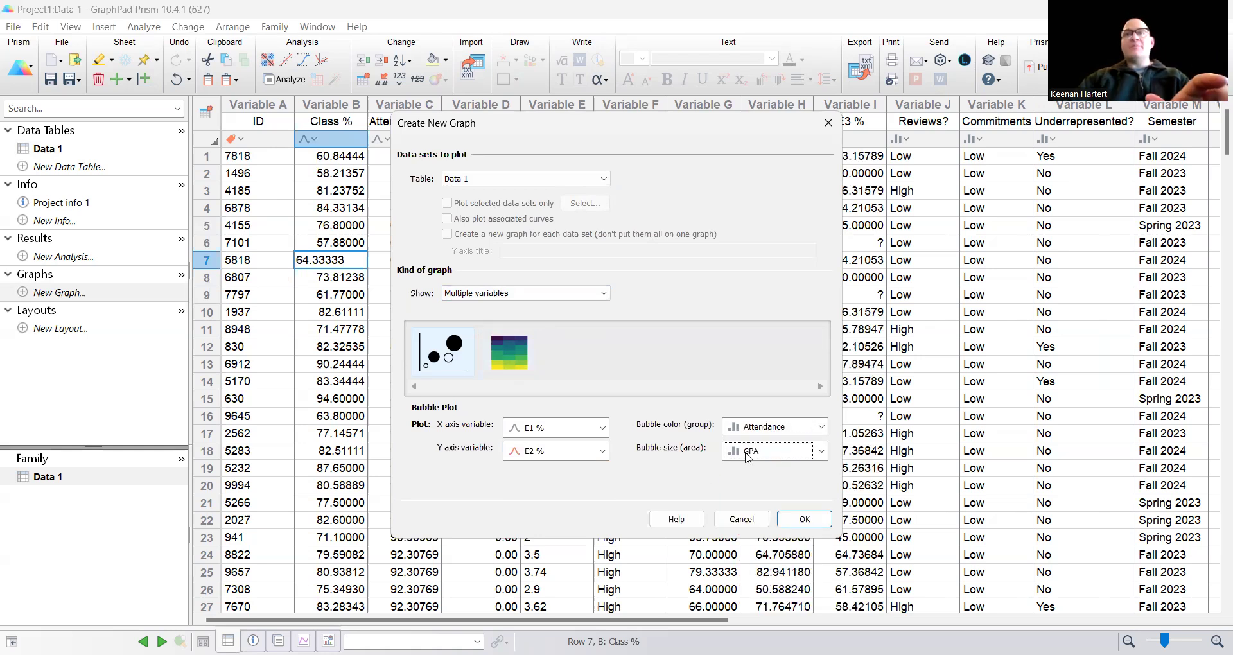
left_click(820, 451)
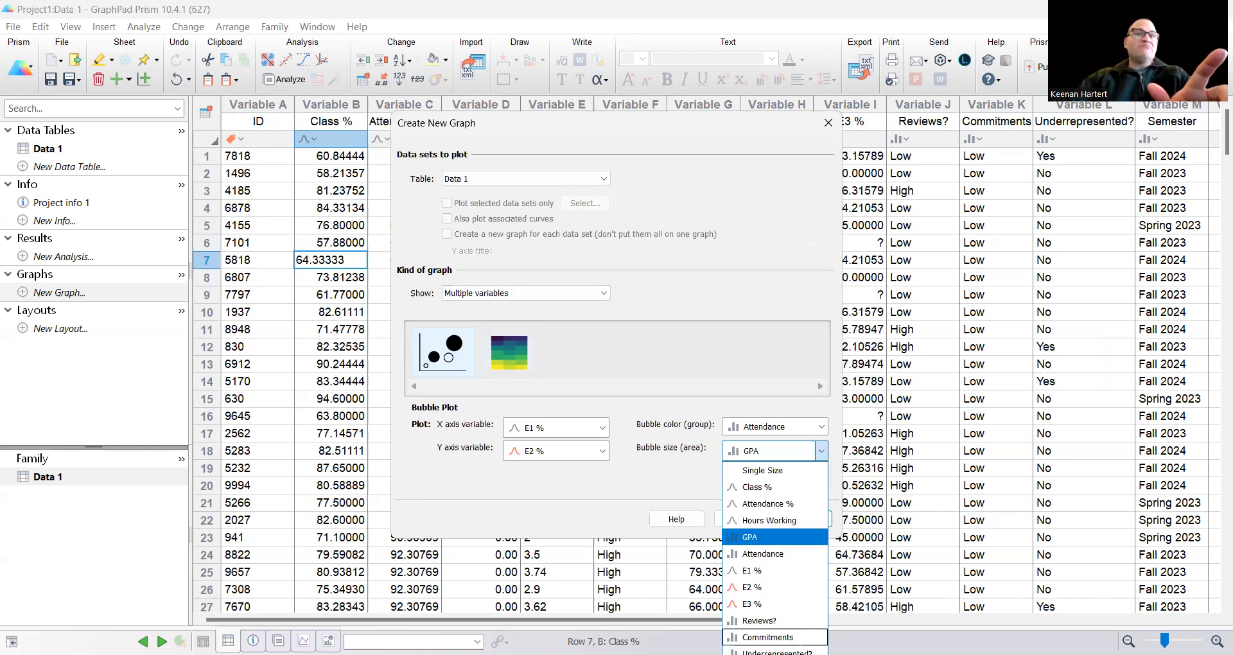
left_click(767, 636)
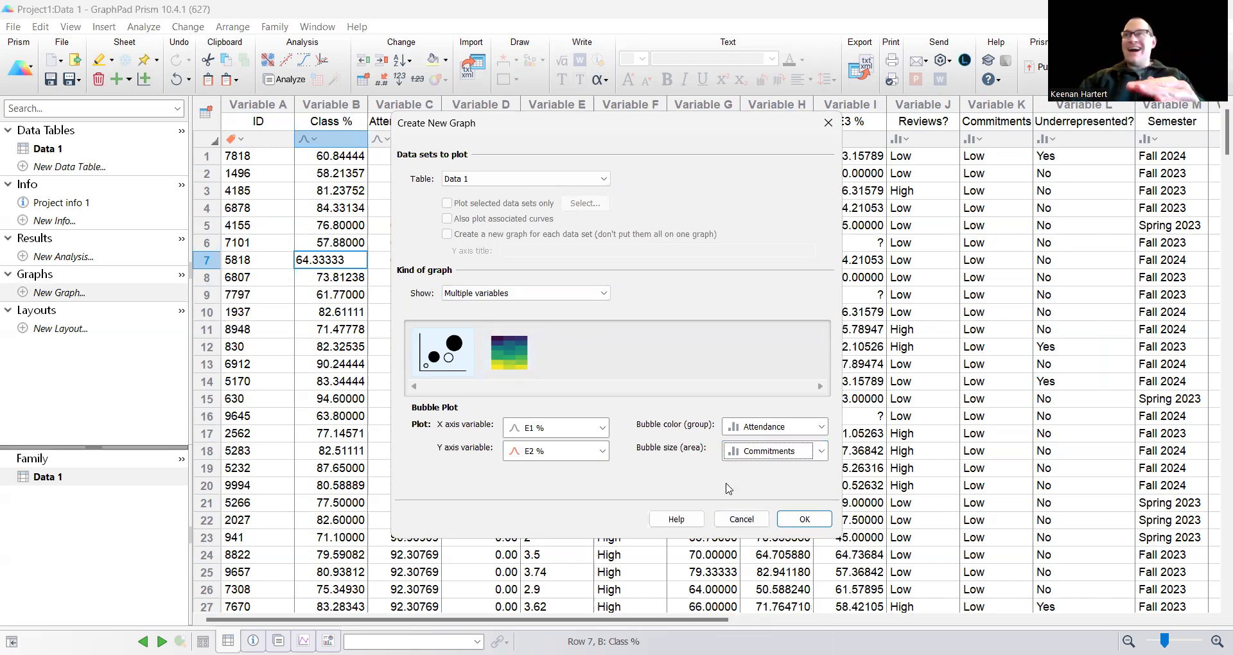
left_click(806, 520)
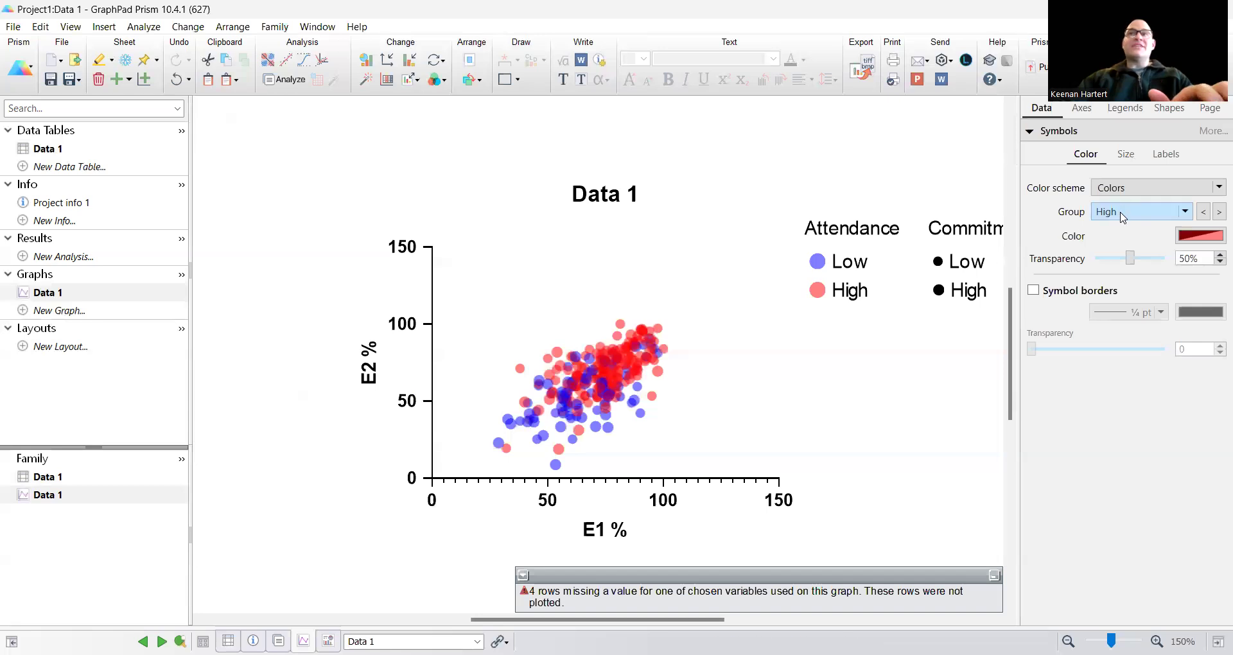
Step: Color the High group's symbols semi-transparent green and turn on symbol borders
left_click(1192, 240)
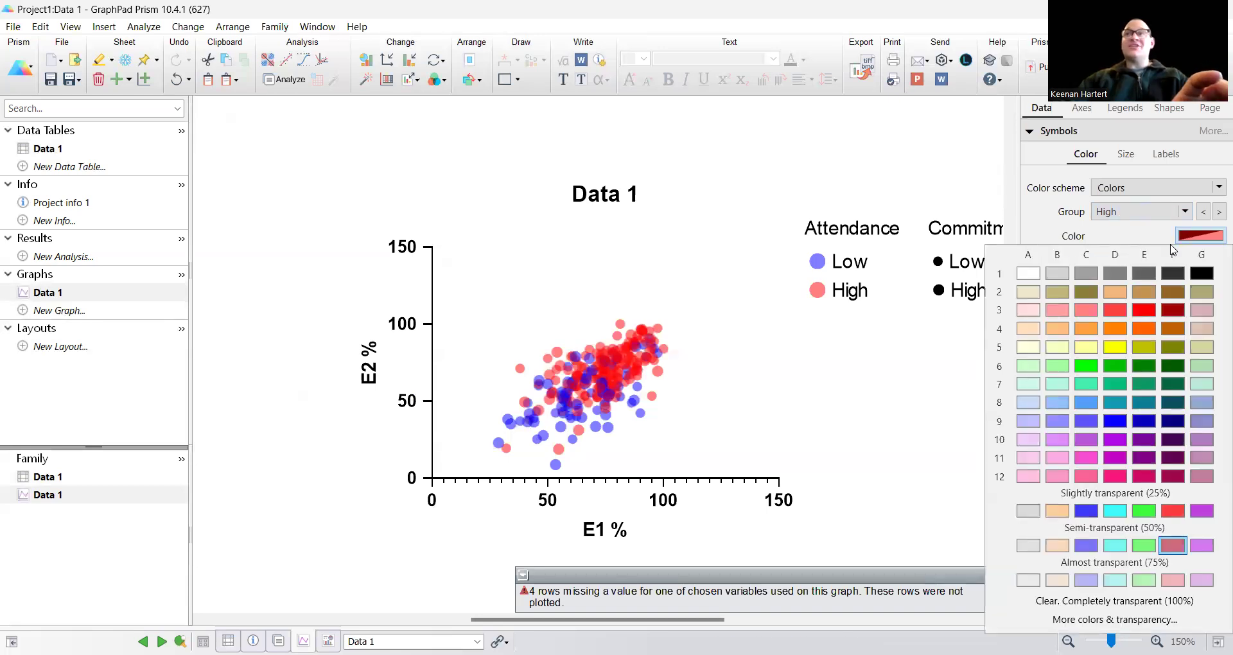
left_click(1144, 547)
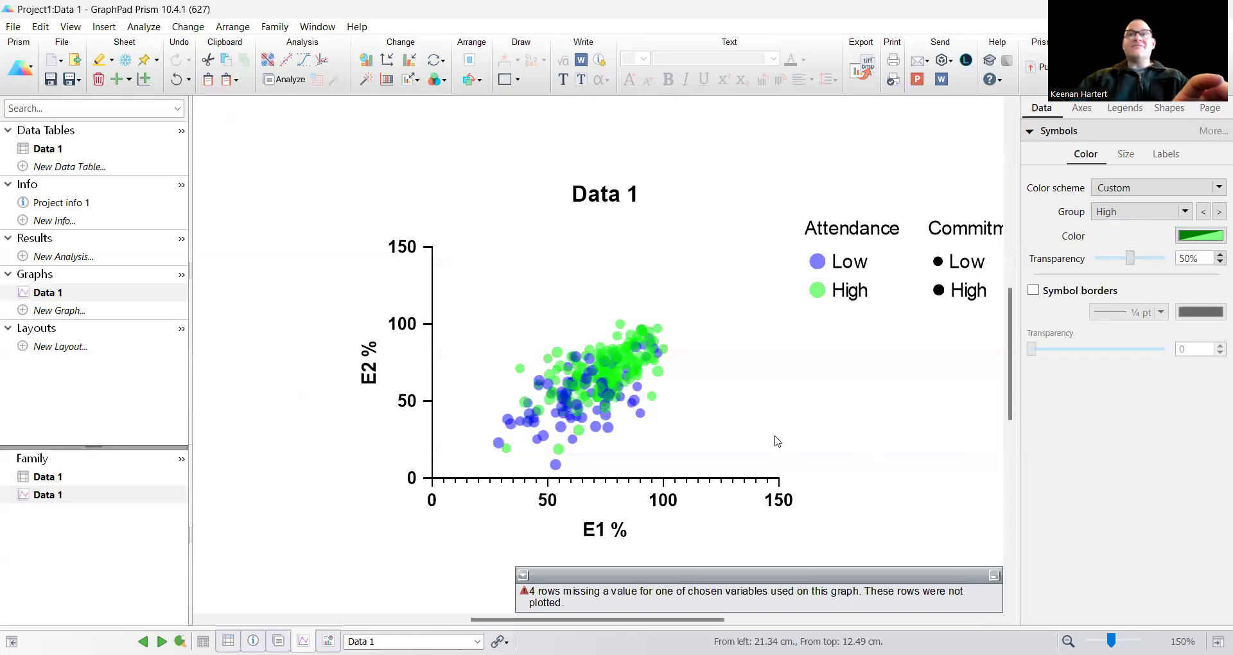
left_click(1033, 290)
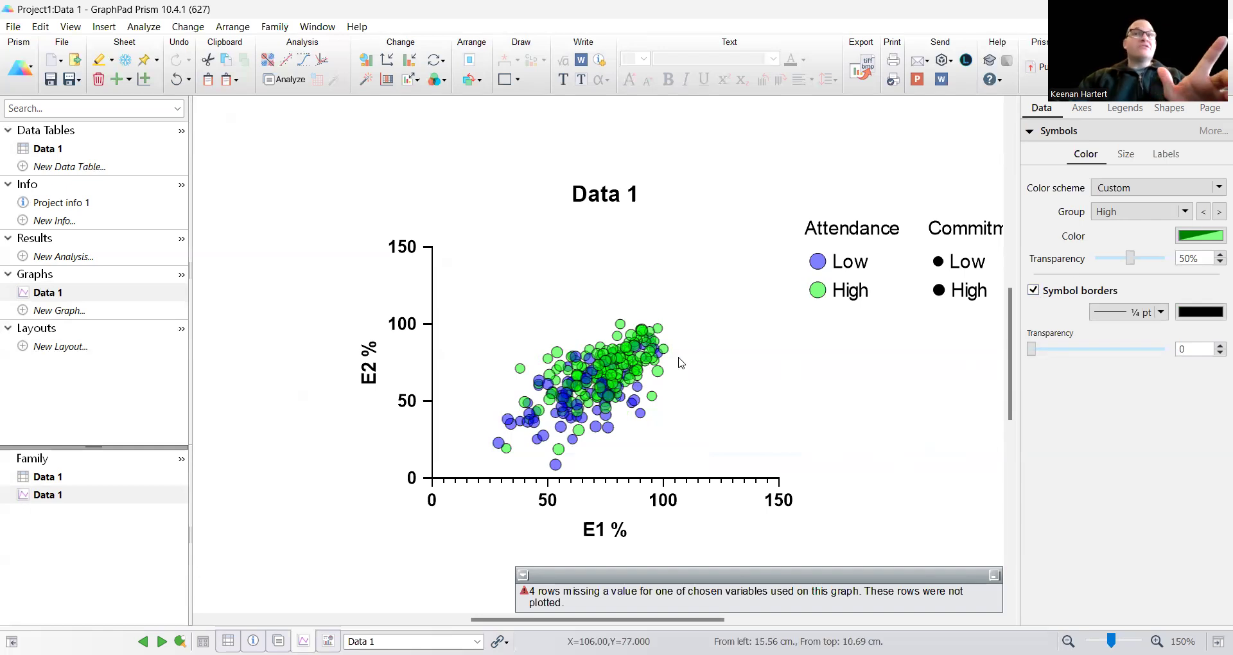
Step: Set the High group's symbol size to 10
left_click(1129, 154)
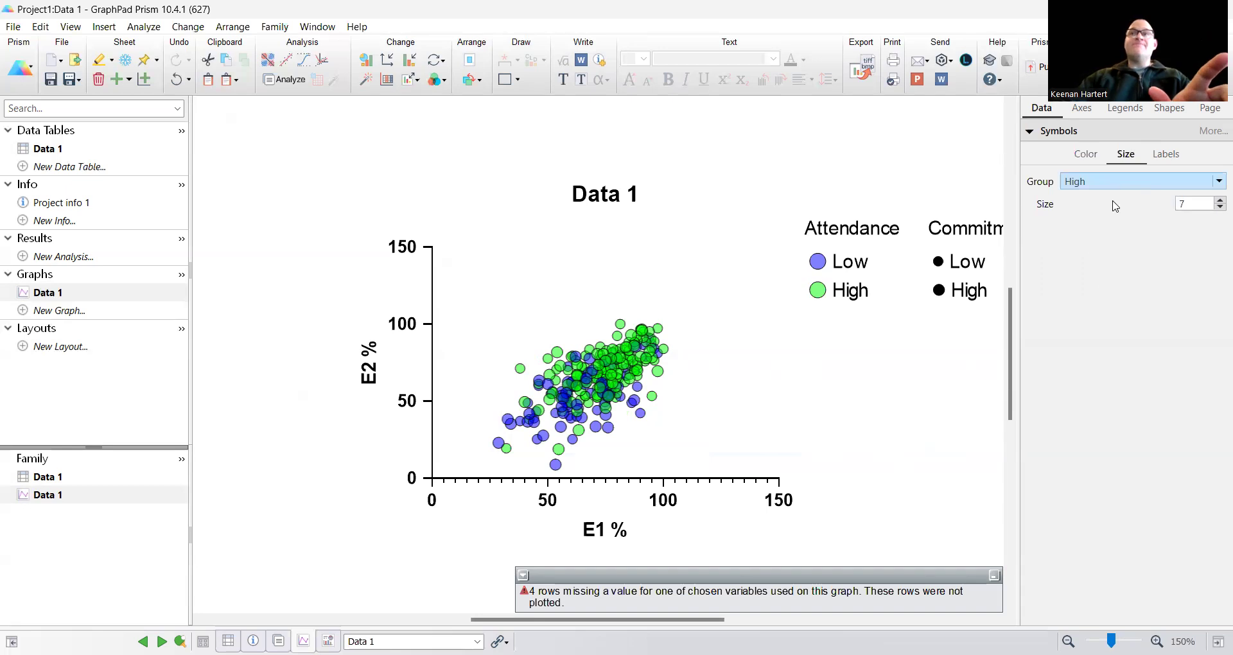
left_click(1215, 202)
left_click(1215, 201)
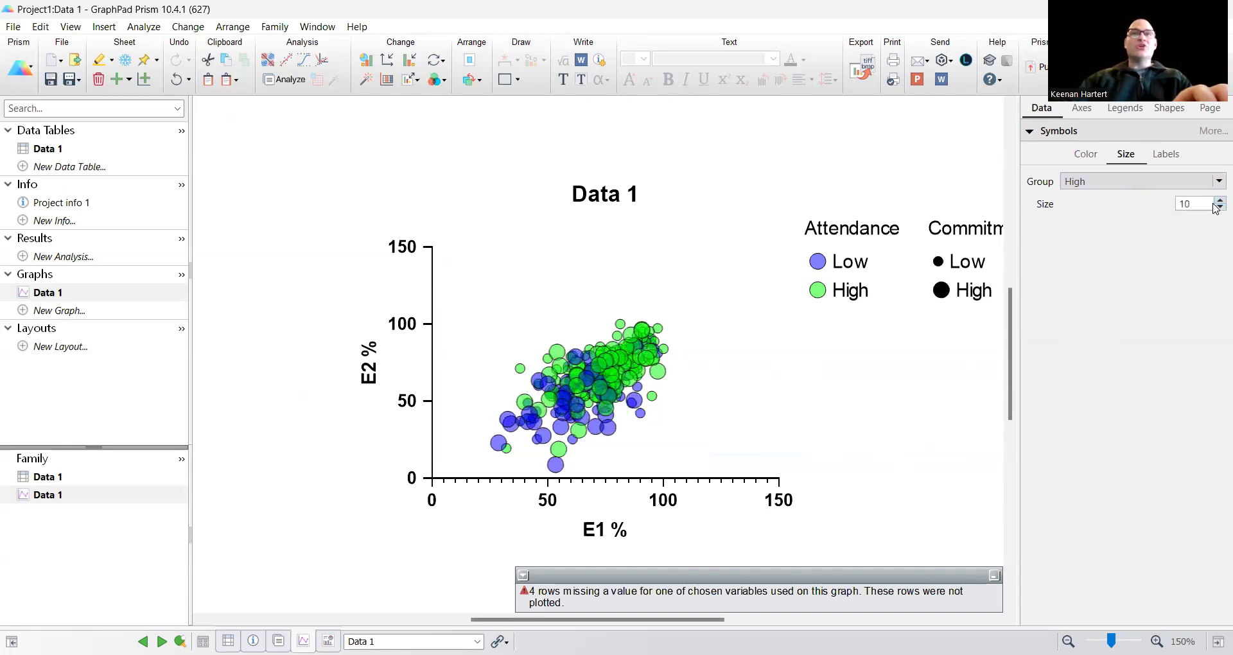
Step: Switch to the Low group and reduce its symbol size
left_click(1123, 182)
left_click(1085, 228)
left_click(1213, 210)
left_click(1213, 209)
left_click(1214, 210)
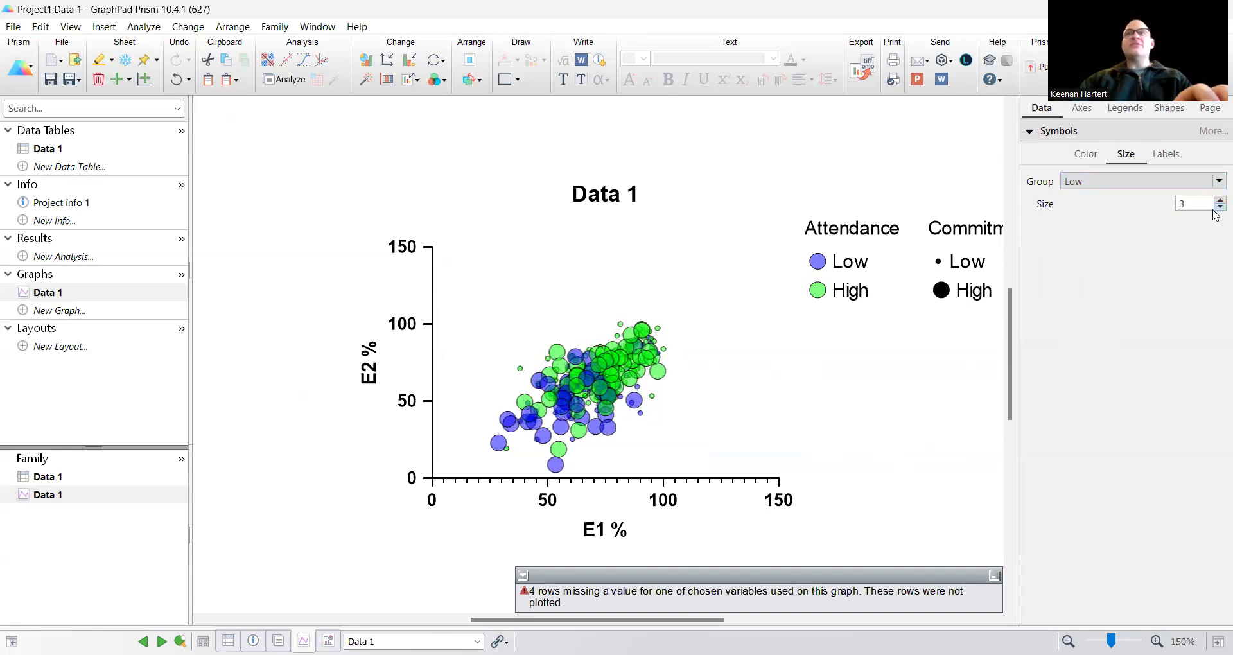
left_click(1216, 201)
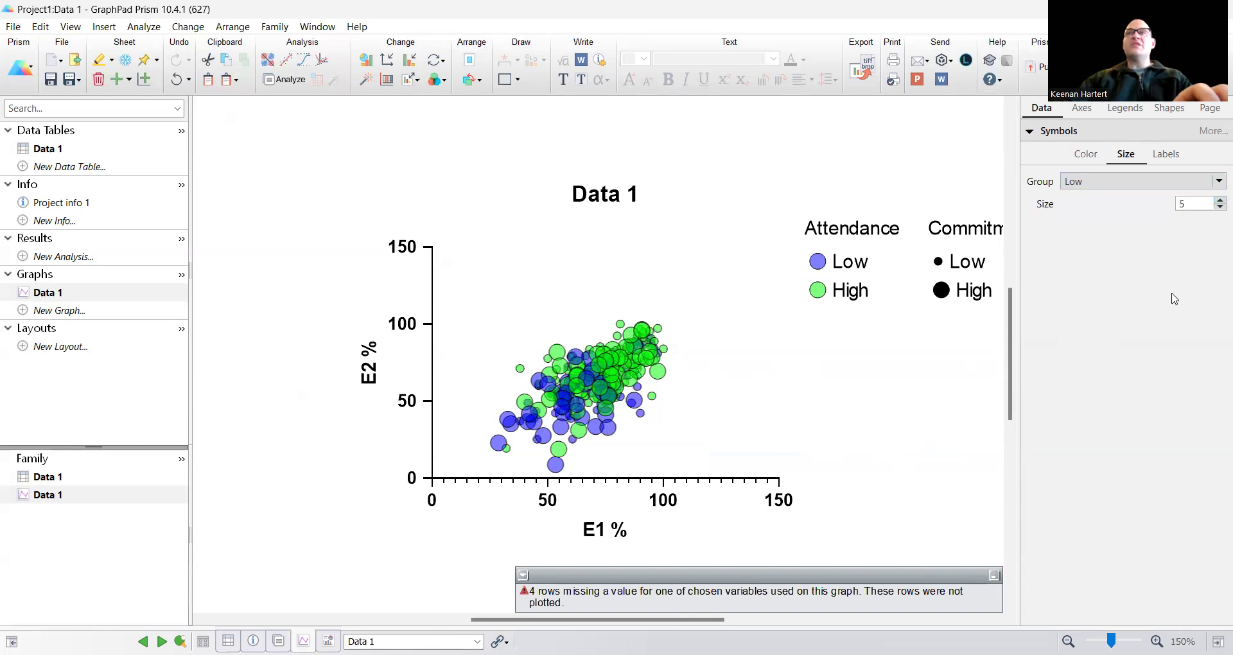
left_click(1214, 209)
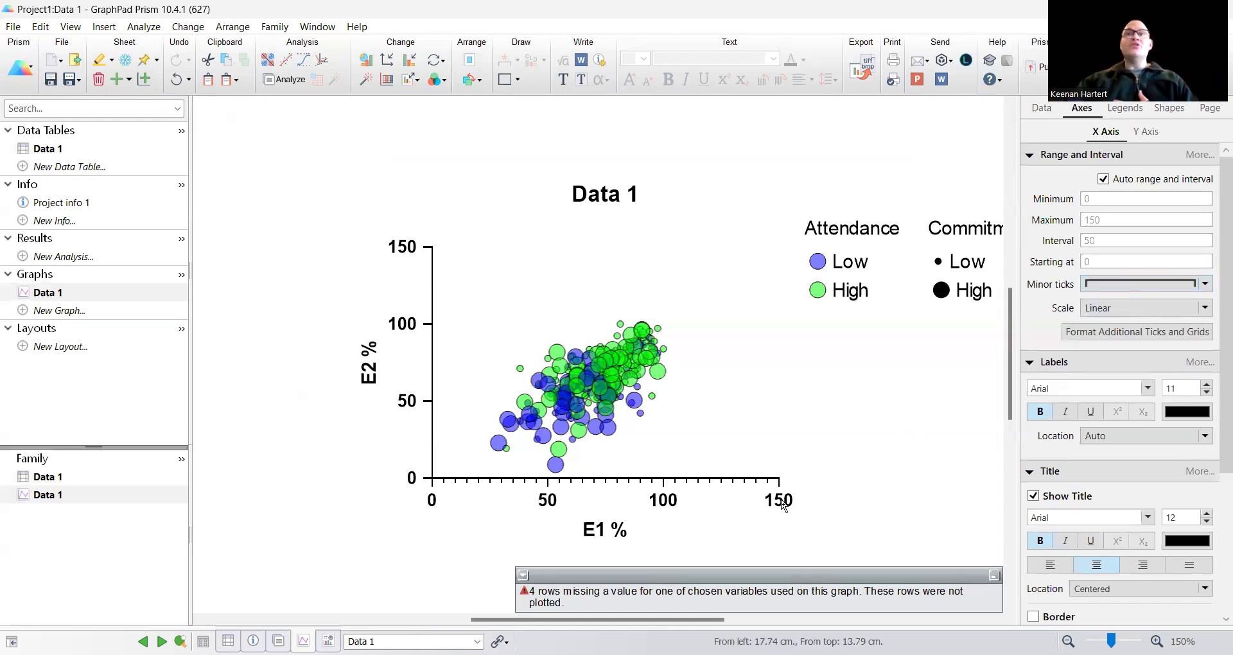
Step: Open the full X-axis format dialog and close it without changes
left_click(1200, 155)
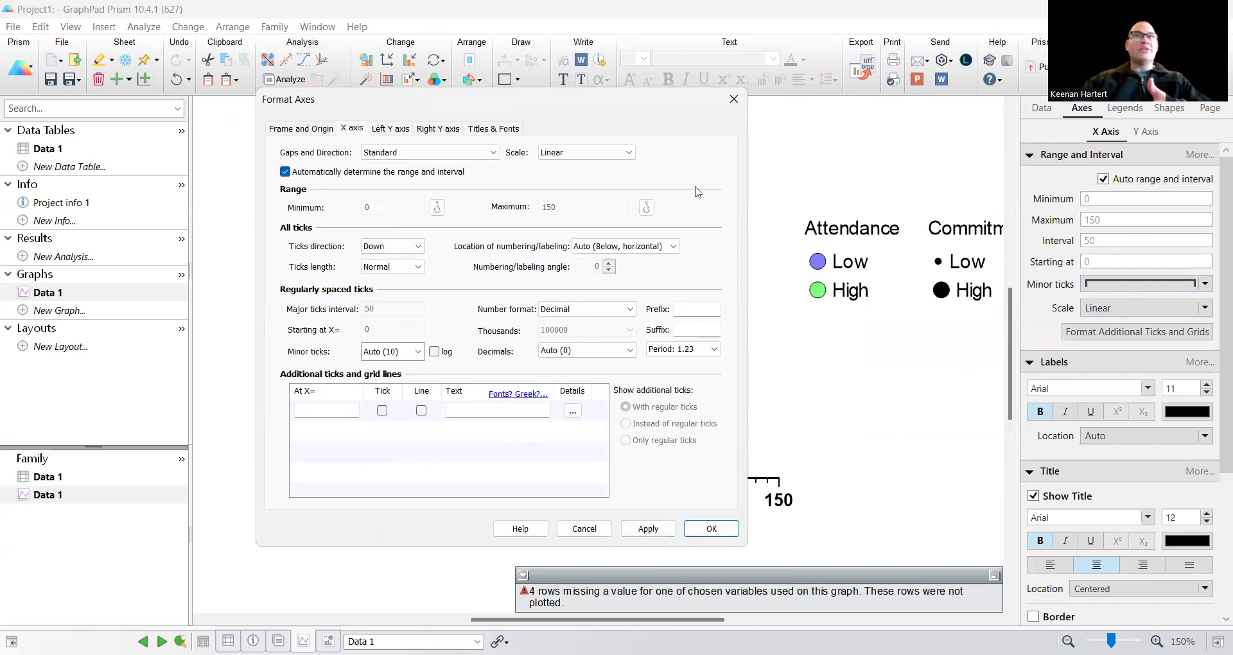
left_click(732, 97)
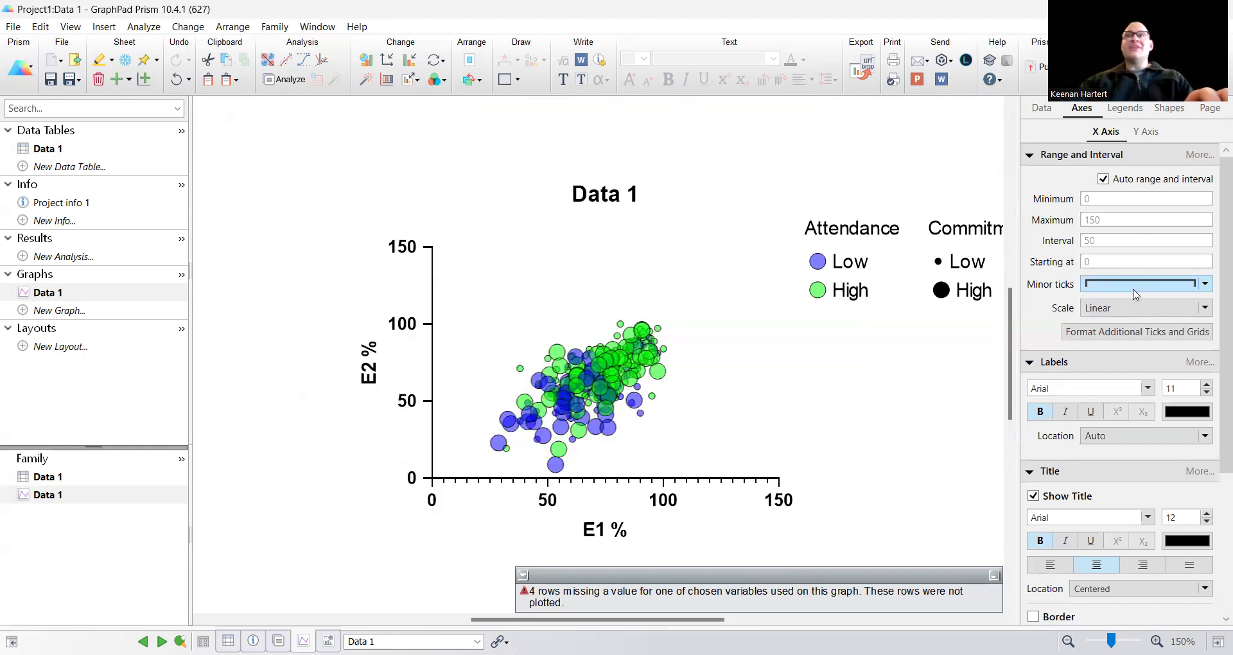
Step: Turn off automatic X-axis range and set the maximum to 110 and the interval to 20
left_click(1103, 180)
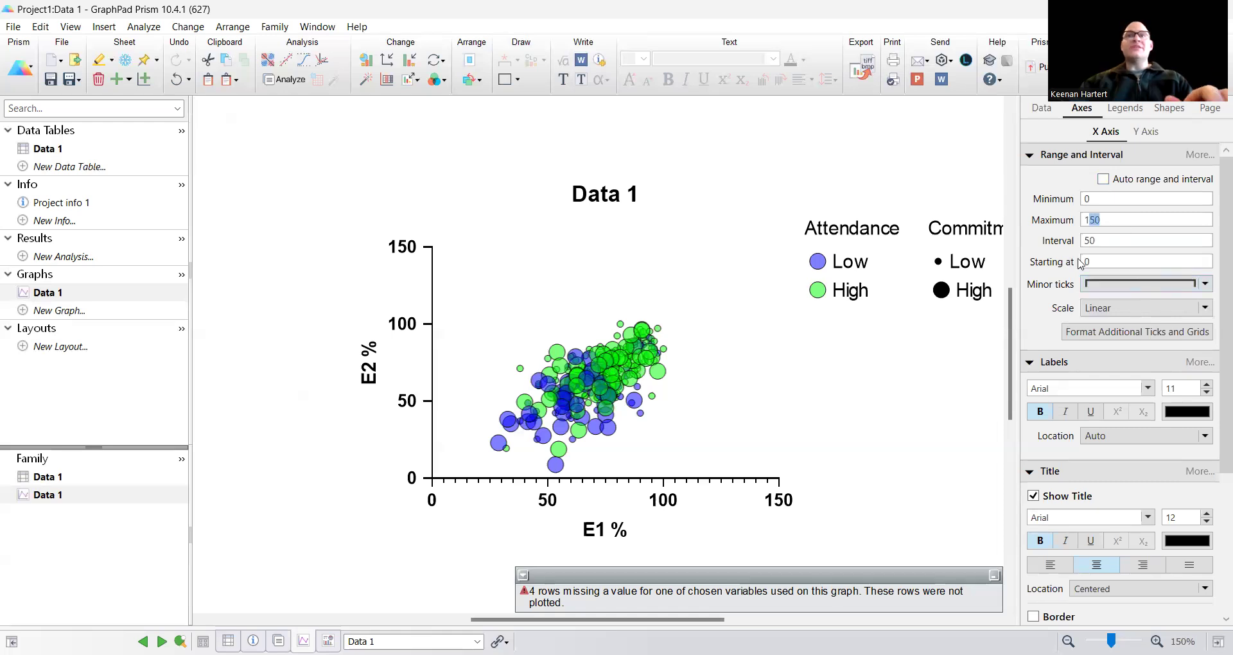
type("10")
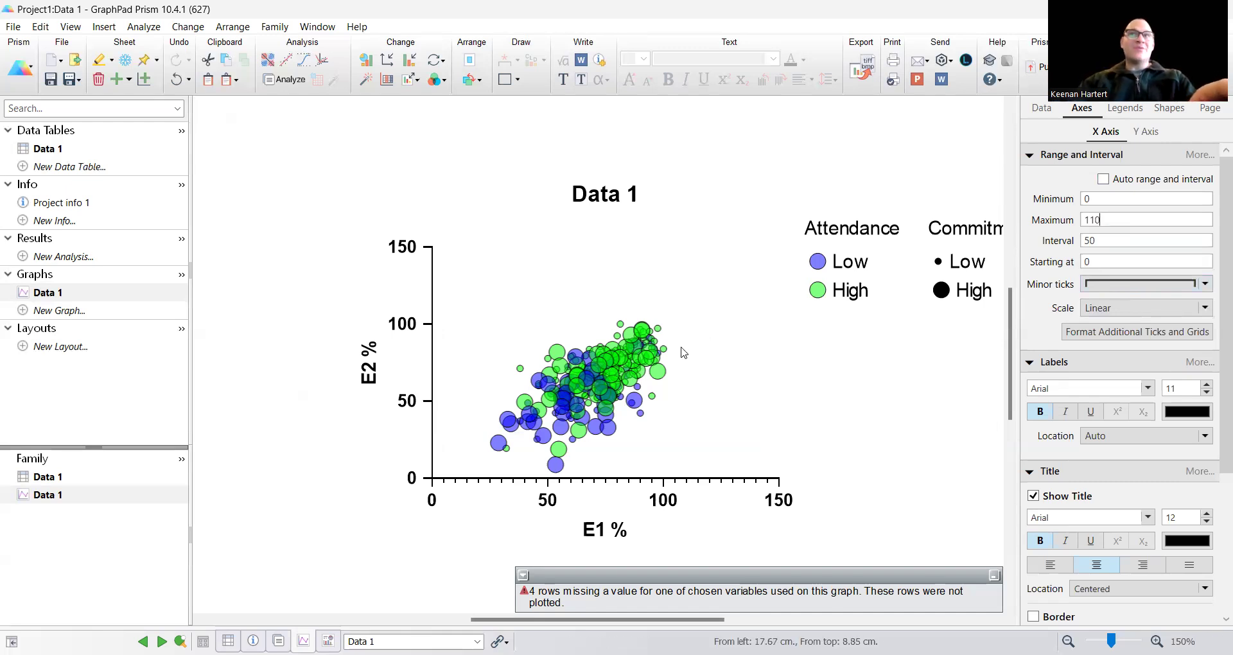
double_click(1094, 240)
type("20")
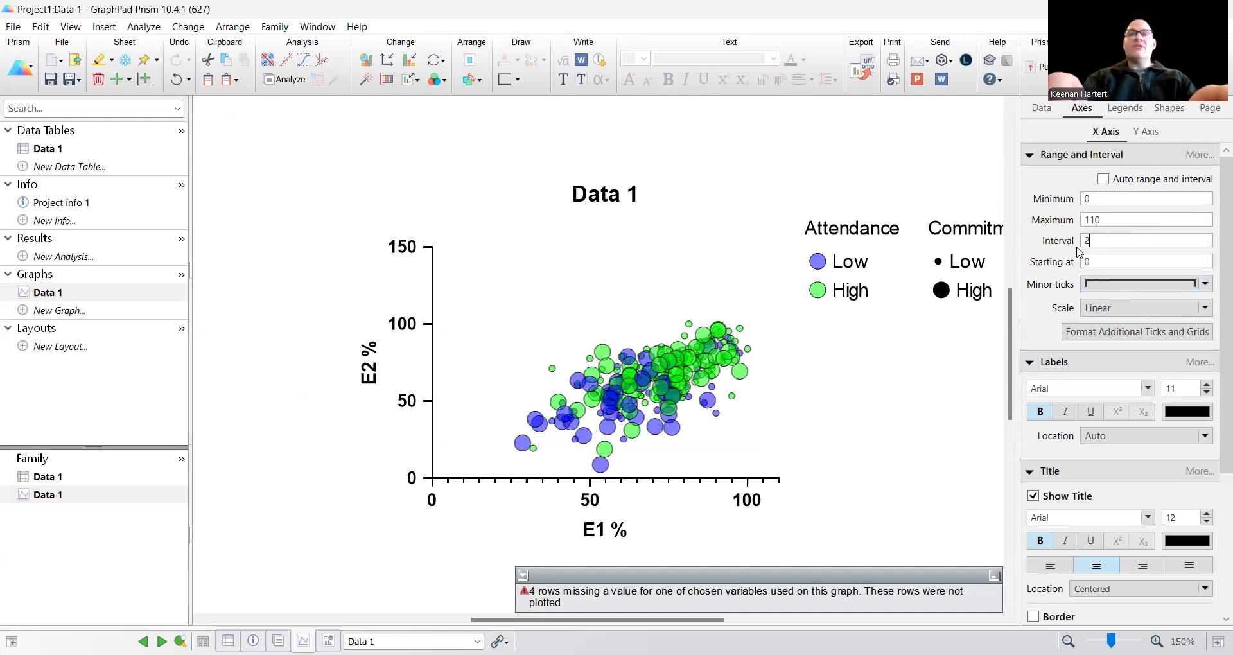
Step: Add minor ticks to the X axis and set its minimum and starting point to 20
left_click(1101, 262)
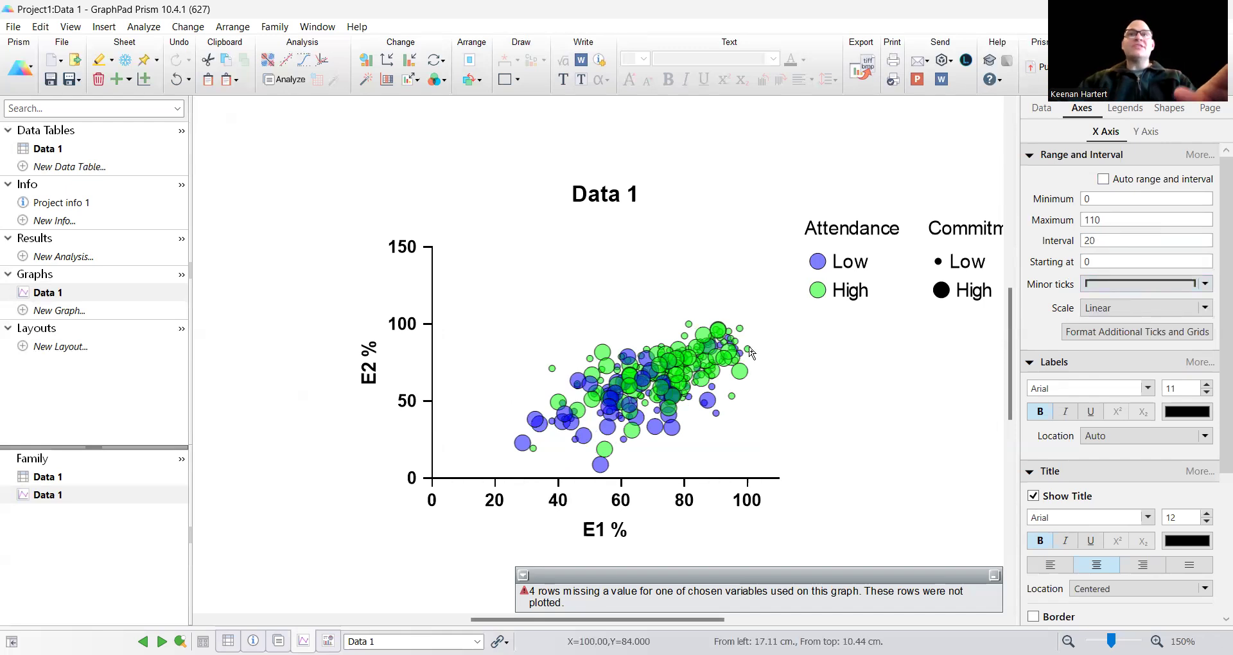
left_click(1111, 289)
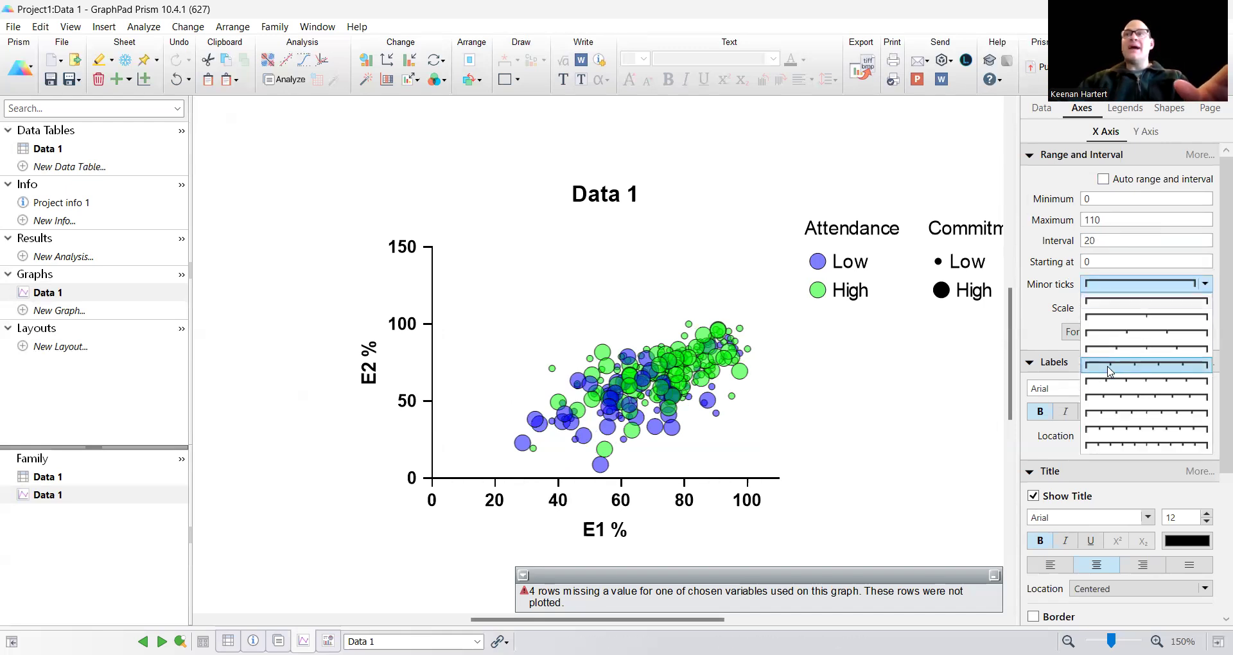
left_click(1100, 385)
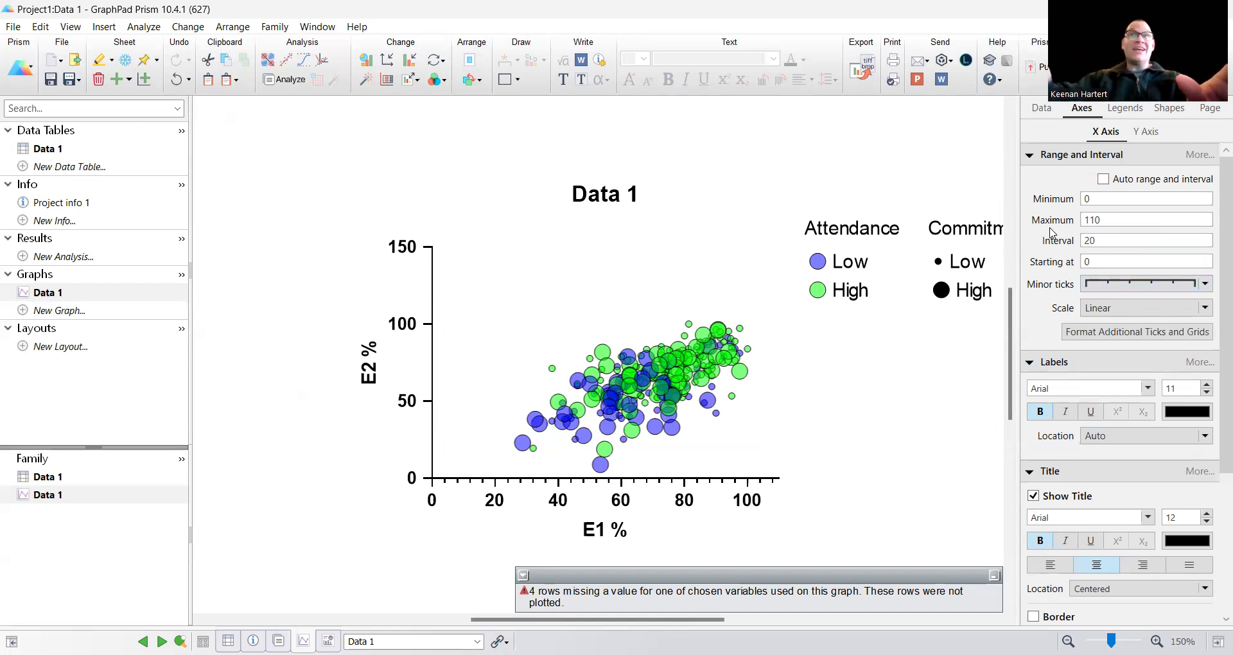
key("BackSpace")
type("20")
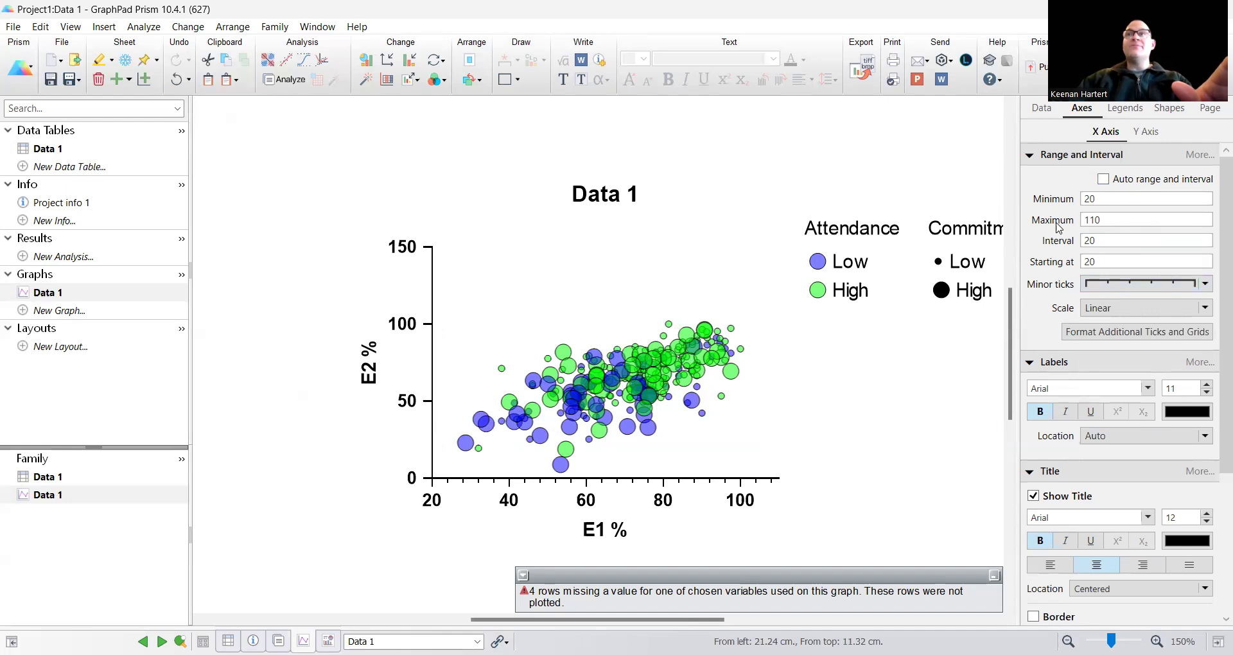
Step: Switch to the Y axis and set its maximum to 110 and its interval to 20
left_click(1137, 133)
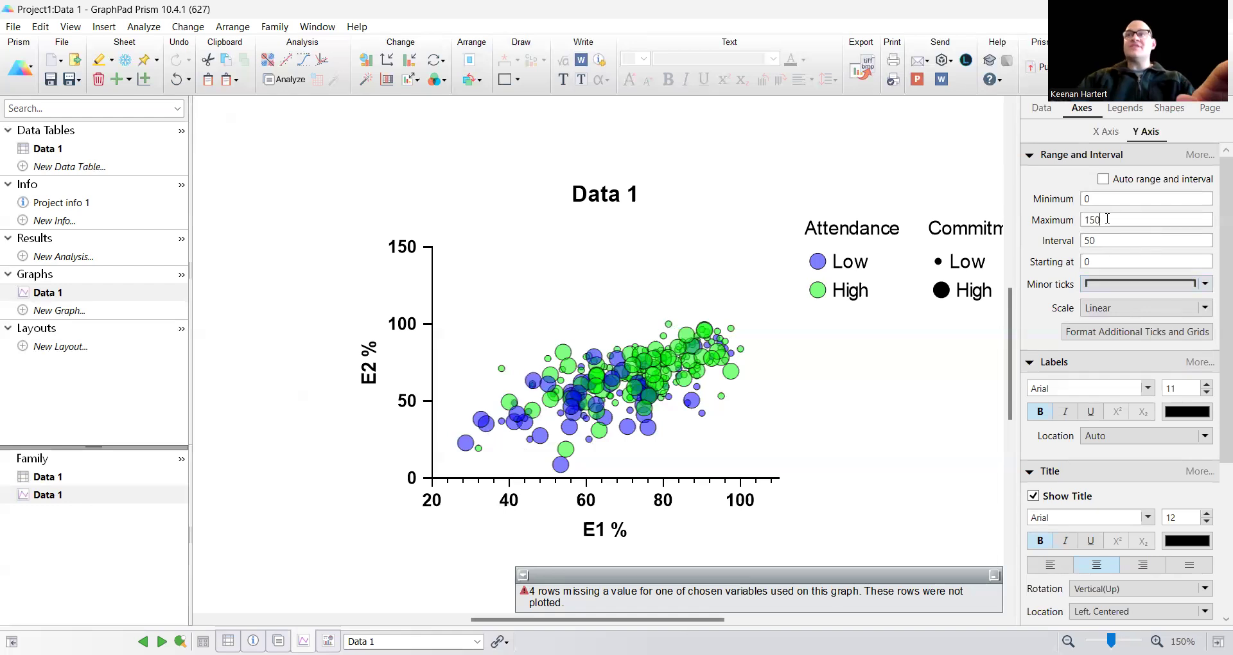
key("BackSpace")
key("BackSpace")
type("10")
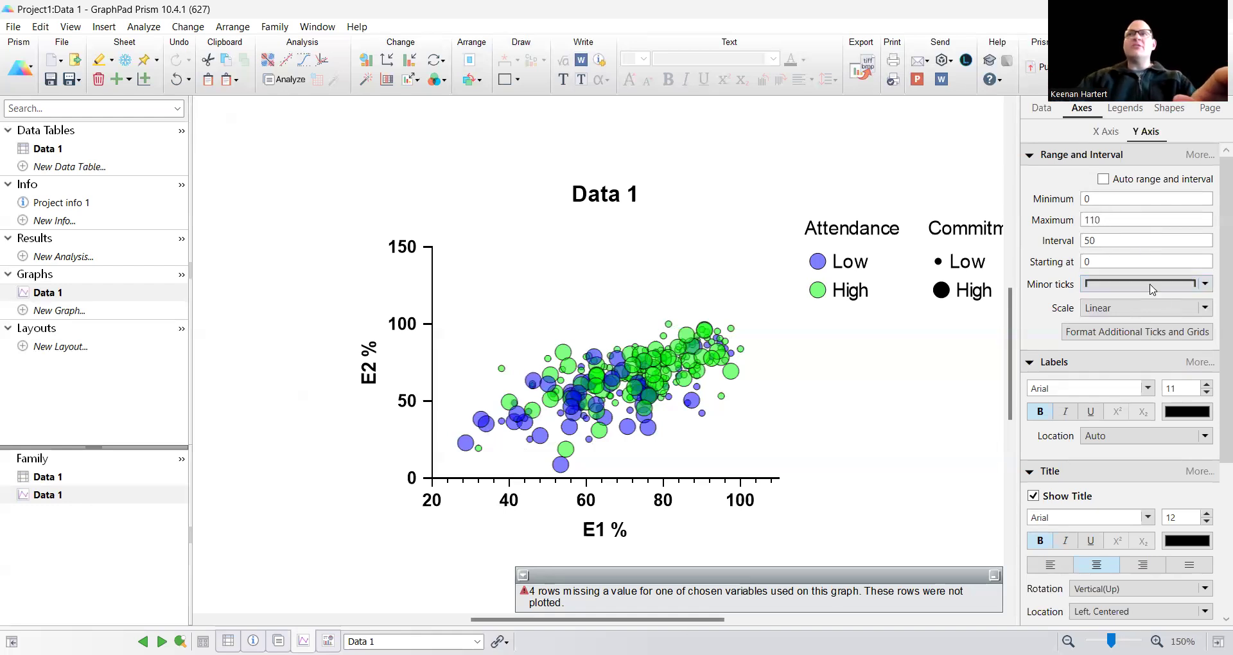
left_click(1090, 242)
key("BackSpace")
key("BackSpace")
type("20")
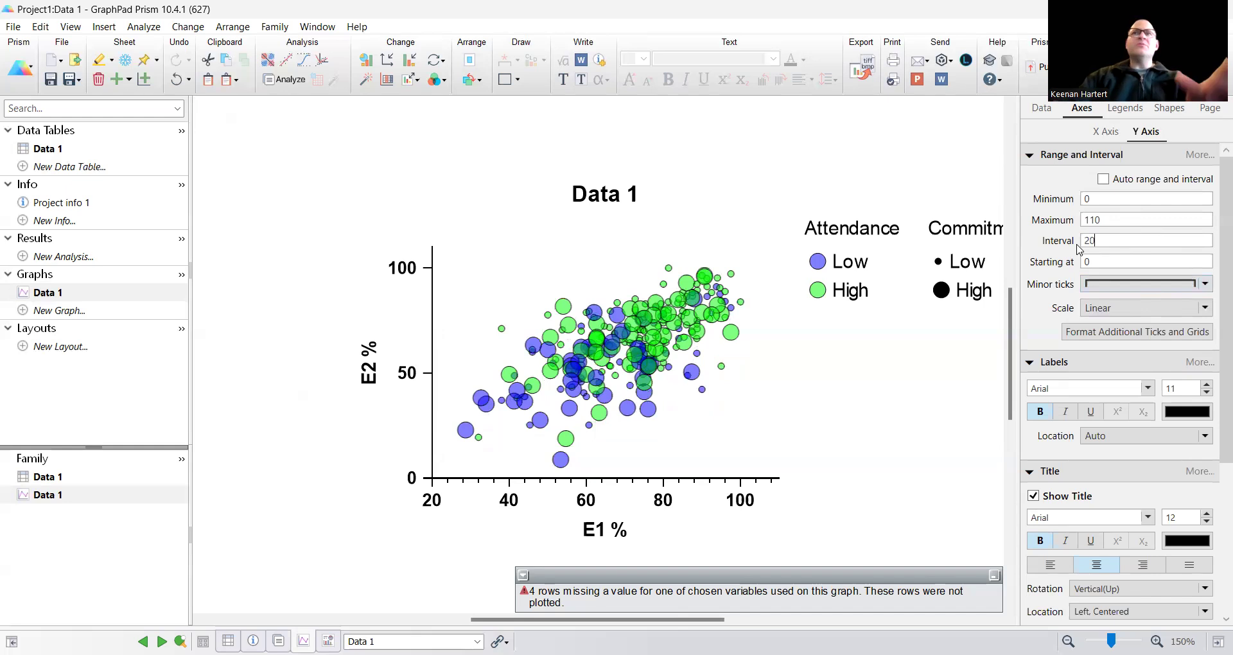
Step: Add minor ticks to the Y axis
left_click(1121, 284)
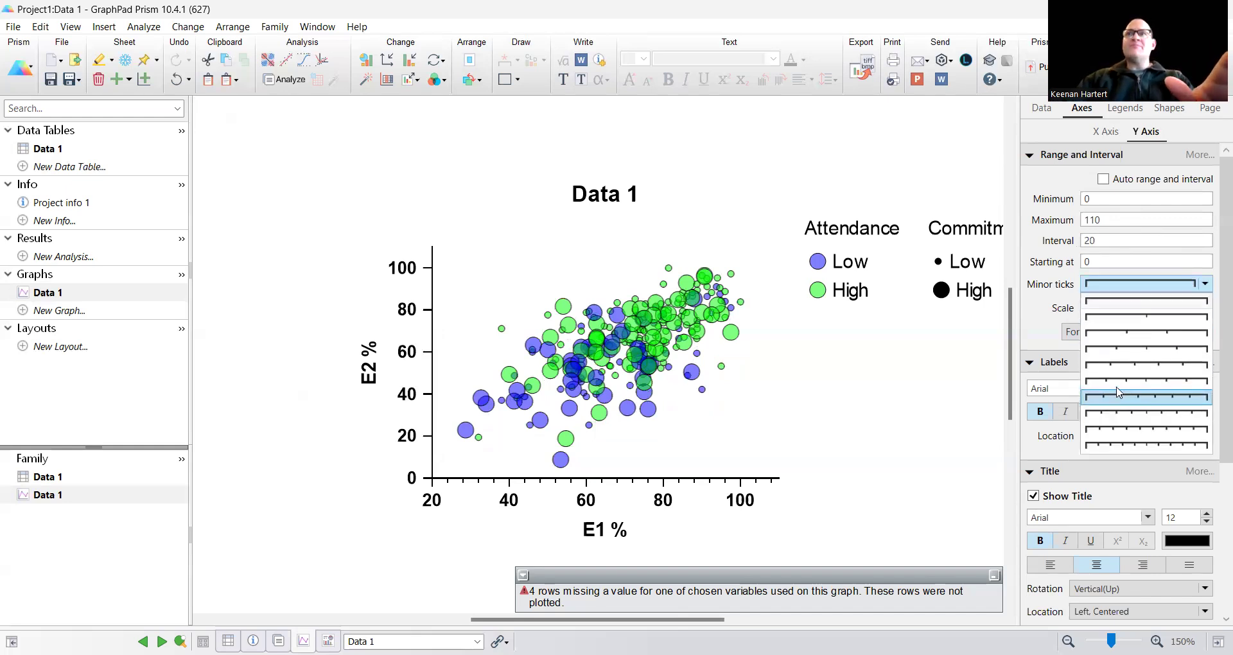
left_click(1124, 372)
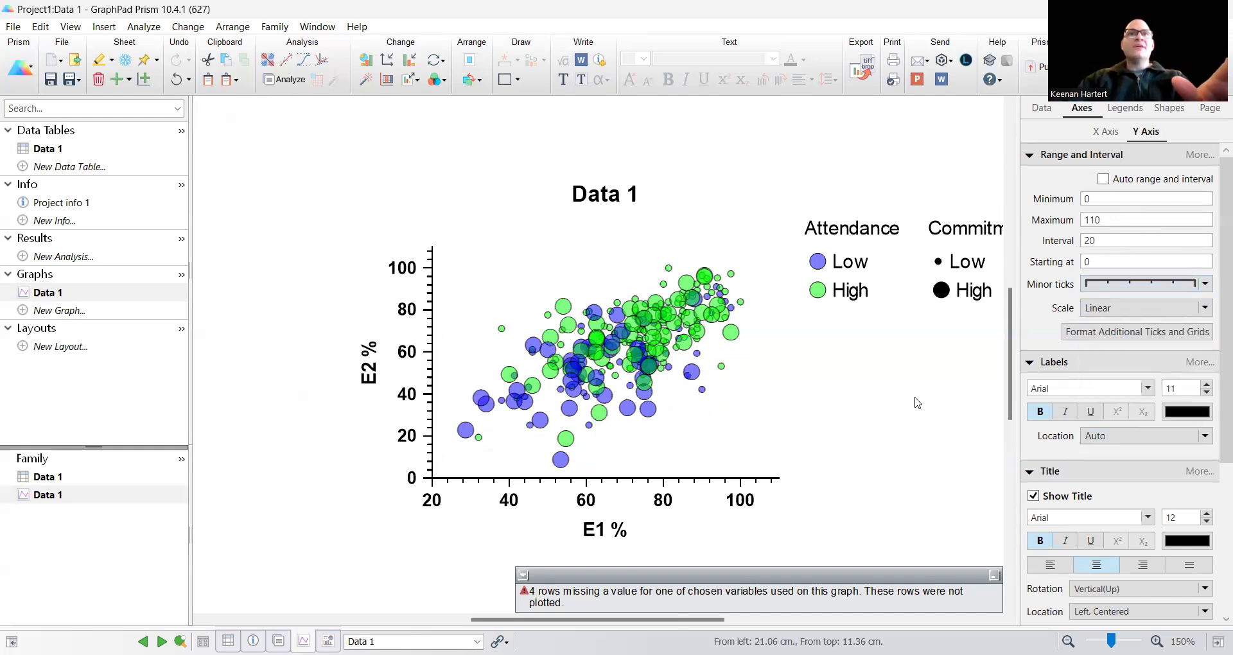
left_click(1101, 286)
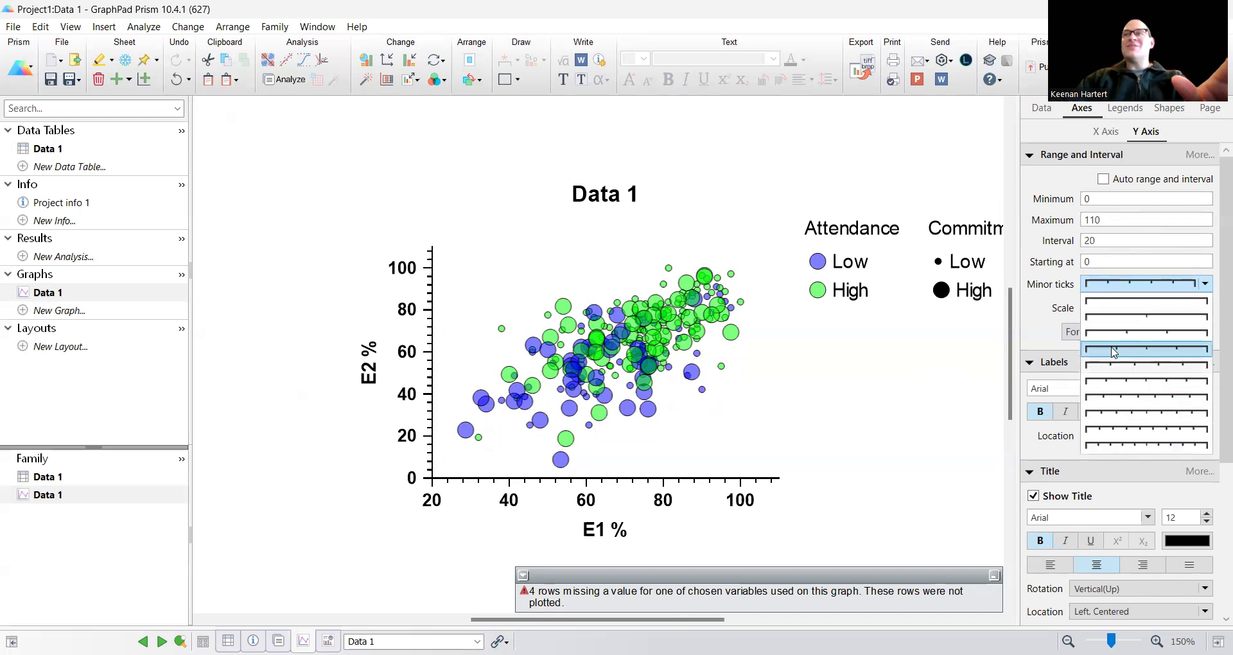
left_click(1123, 369)
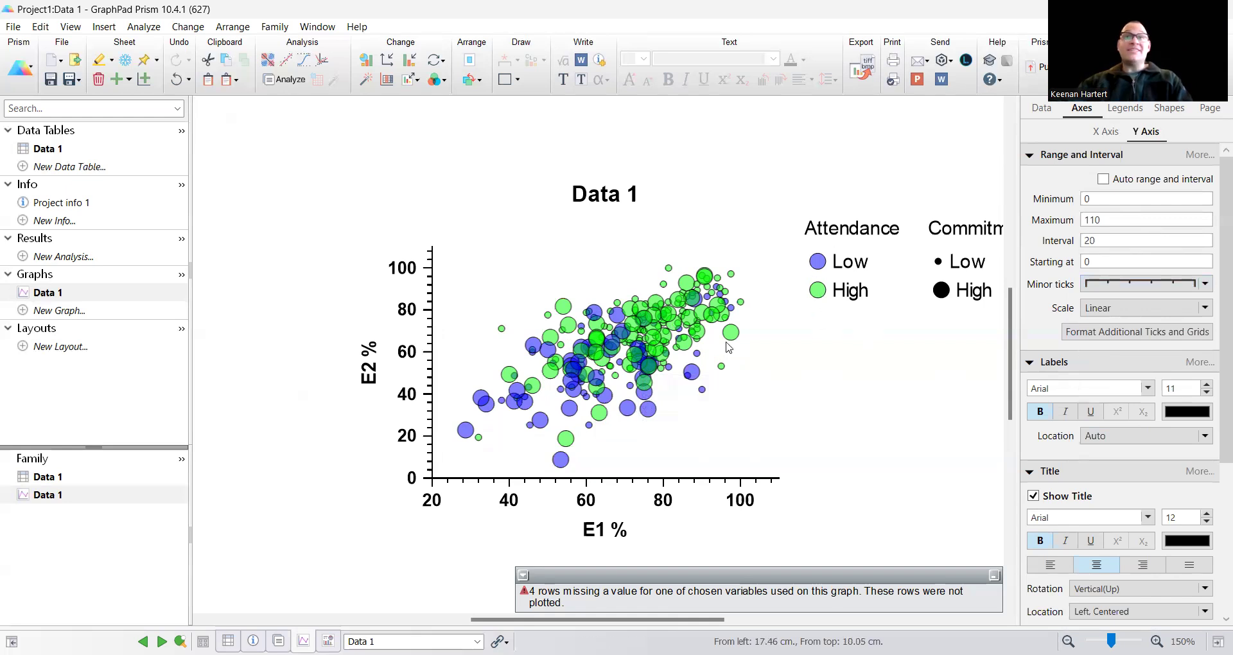
mouse_move(590, 387)
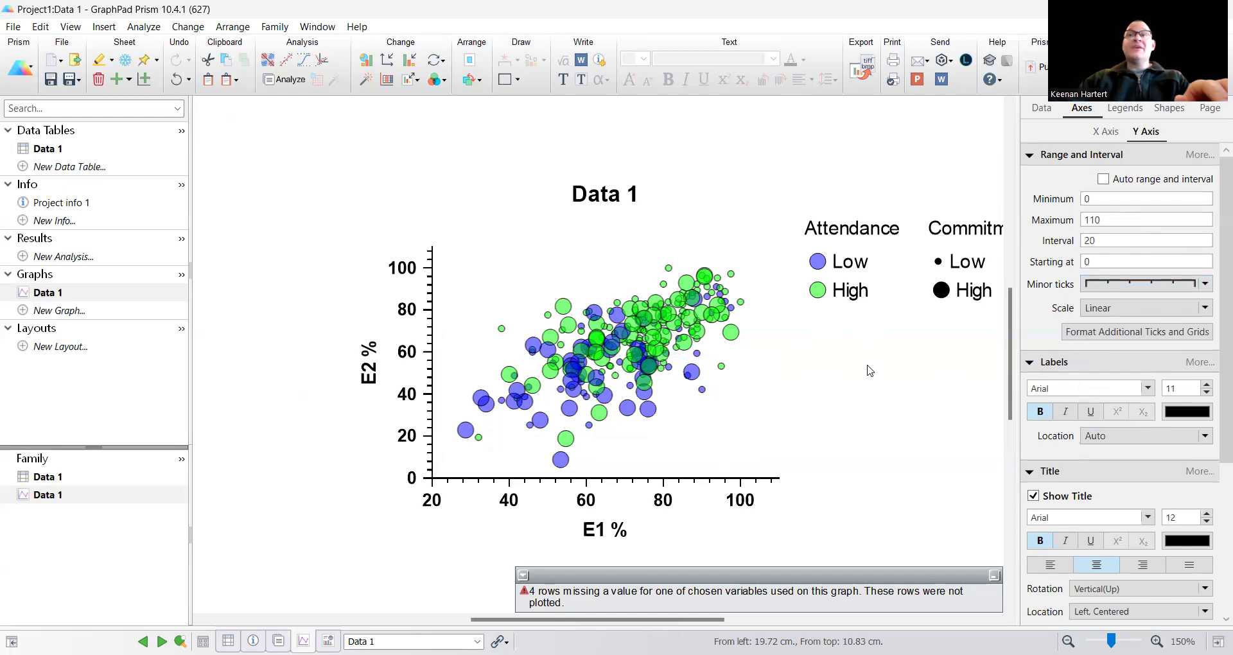
Step: Try reversing the order of the legend entries
left_click(1125, 109)
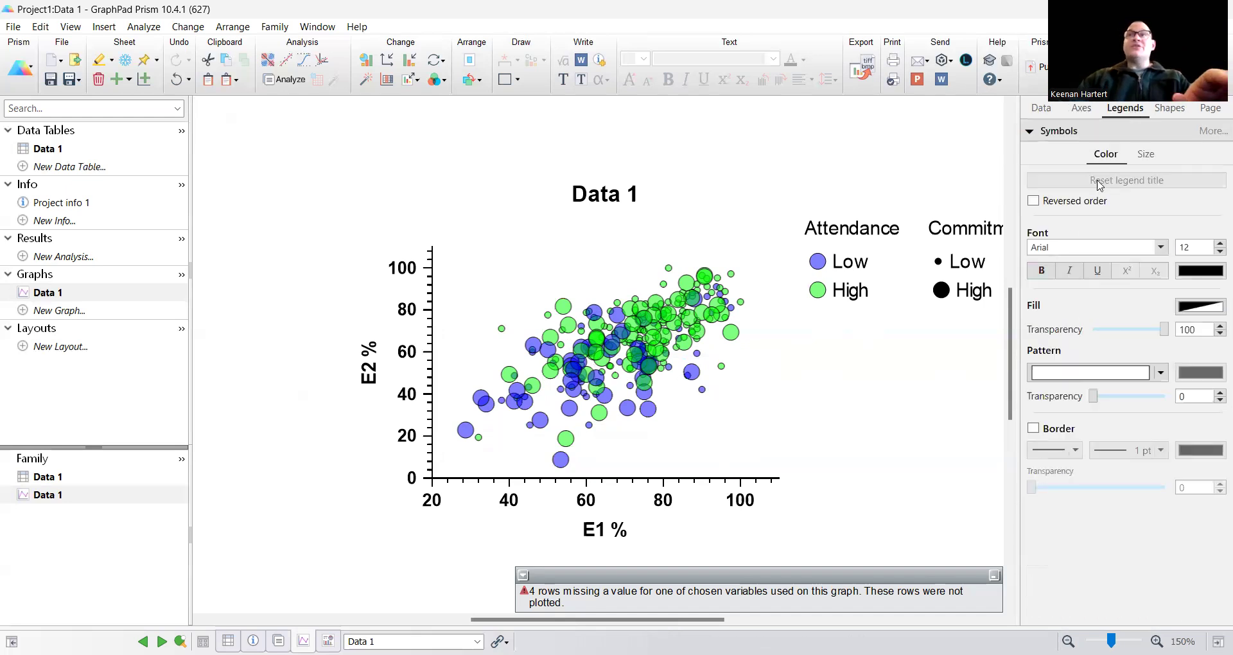
left_click(1056, 204)
left_click(1058, 203)
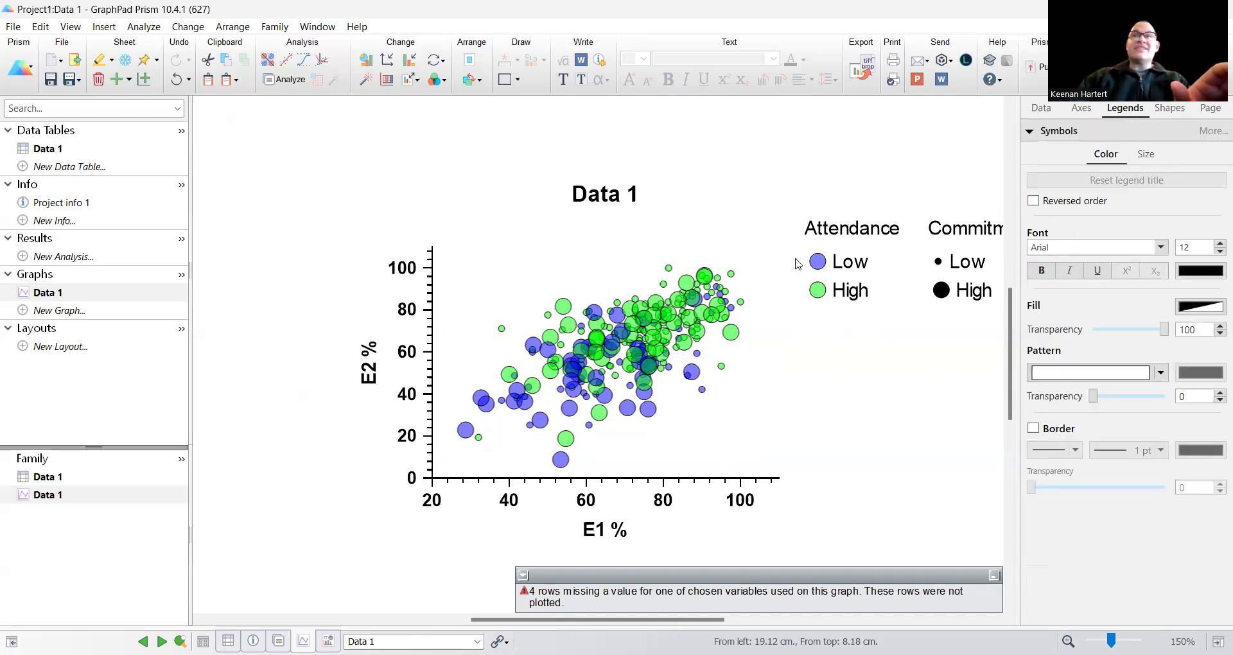
Step: Examine the legend size and border options and the page formatting settings
left_click(1146, 157)
left_click(1067, 206)
left_click(1066, 208)
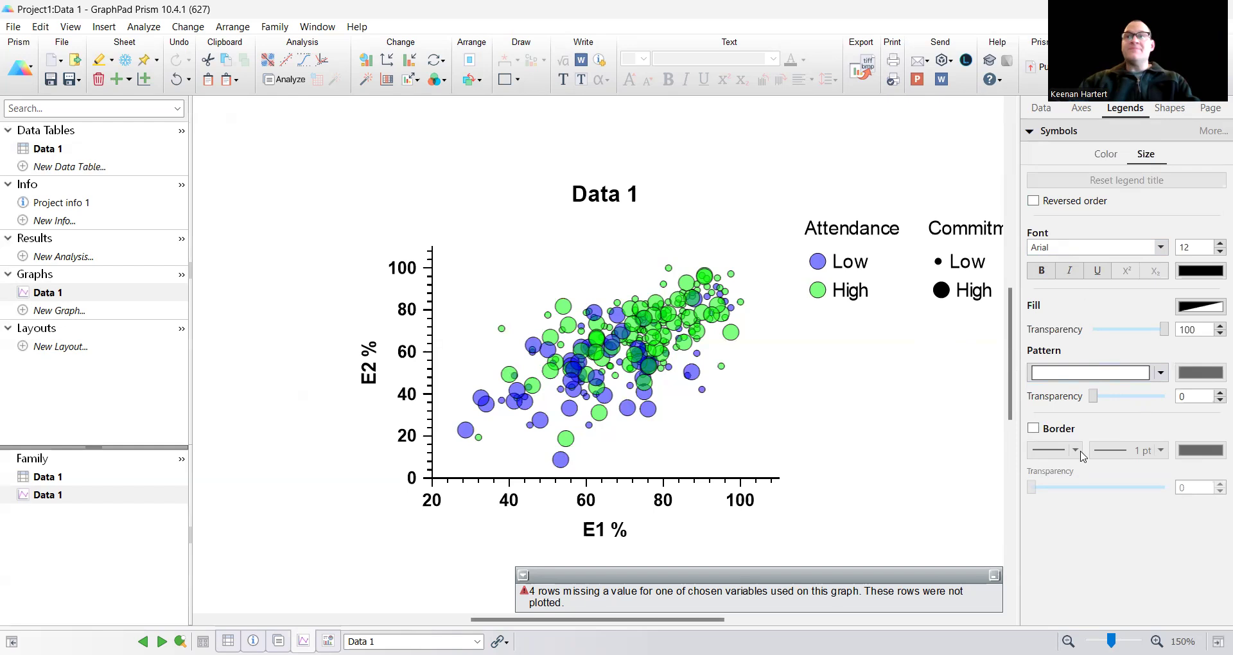
left_click(1051, 434)
left_click(1050, 434)
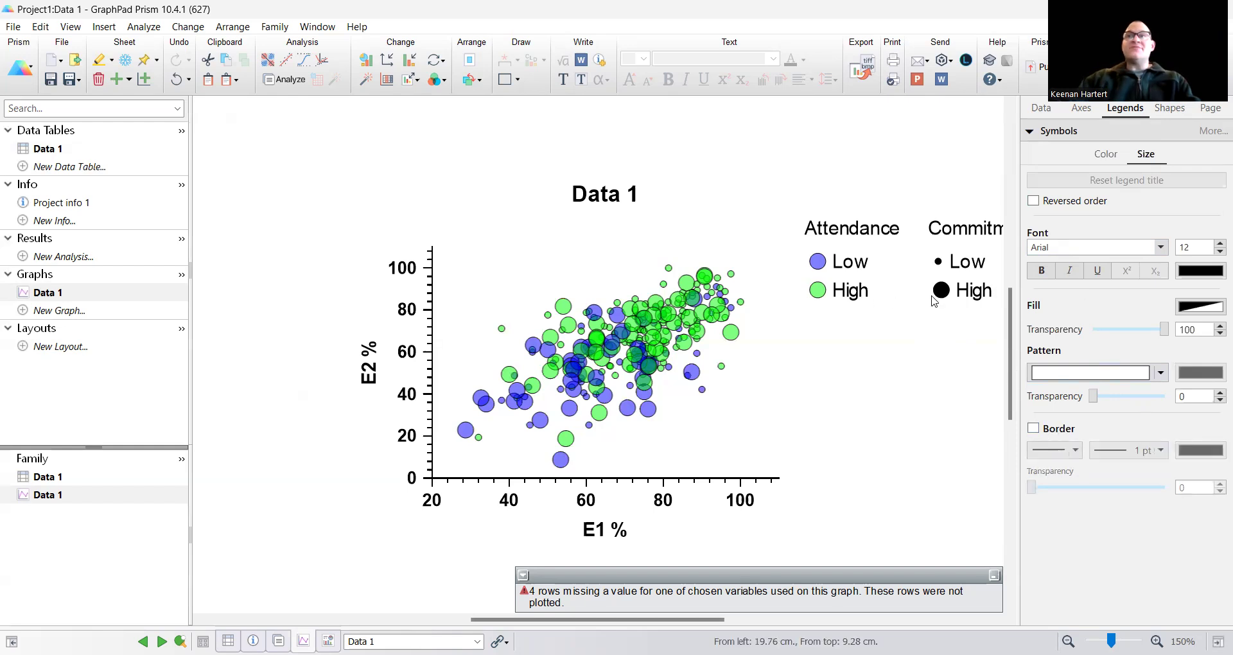
left_click(1168, 108)
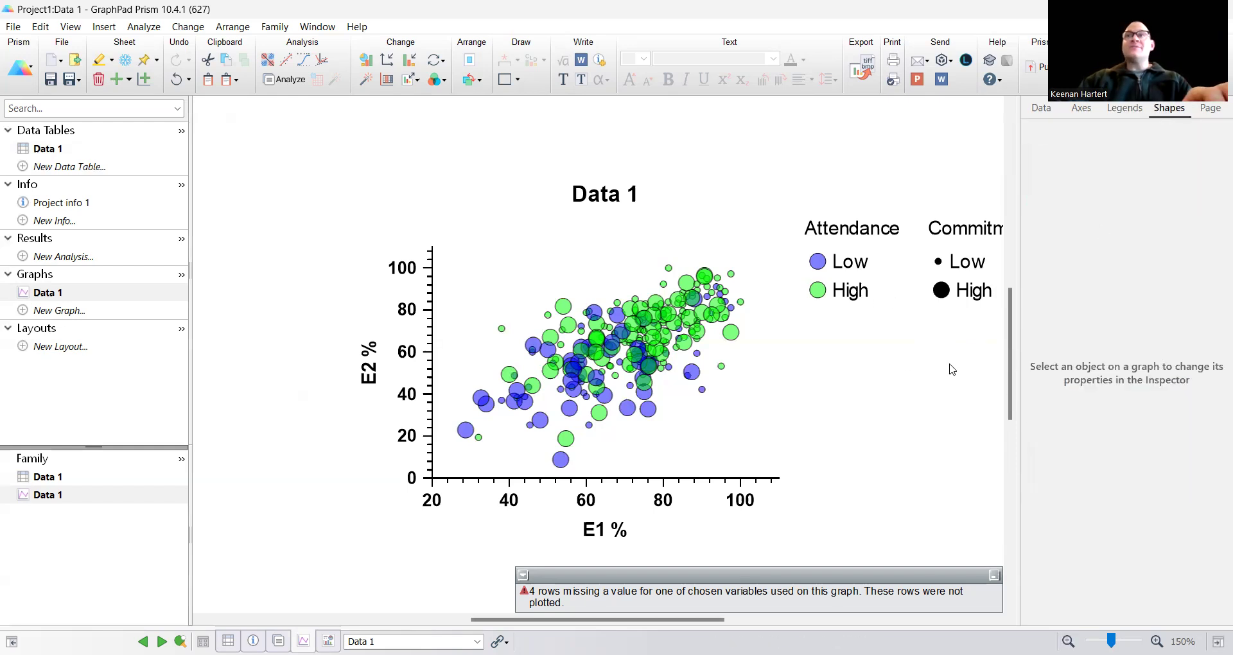
left_click(1210, 111)
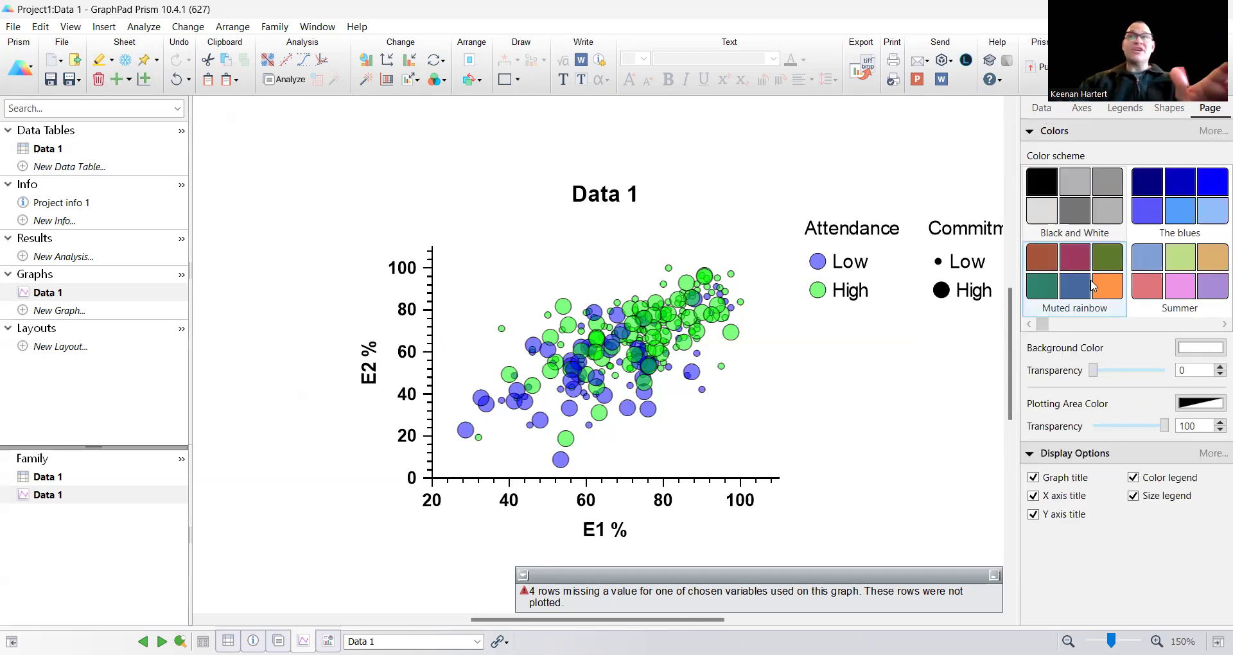
Step: Try applying the Summer color scheme to the page, then undo it
left_click(1179, 276)
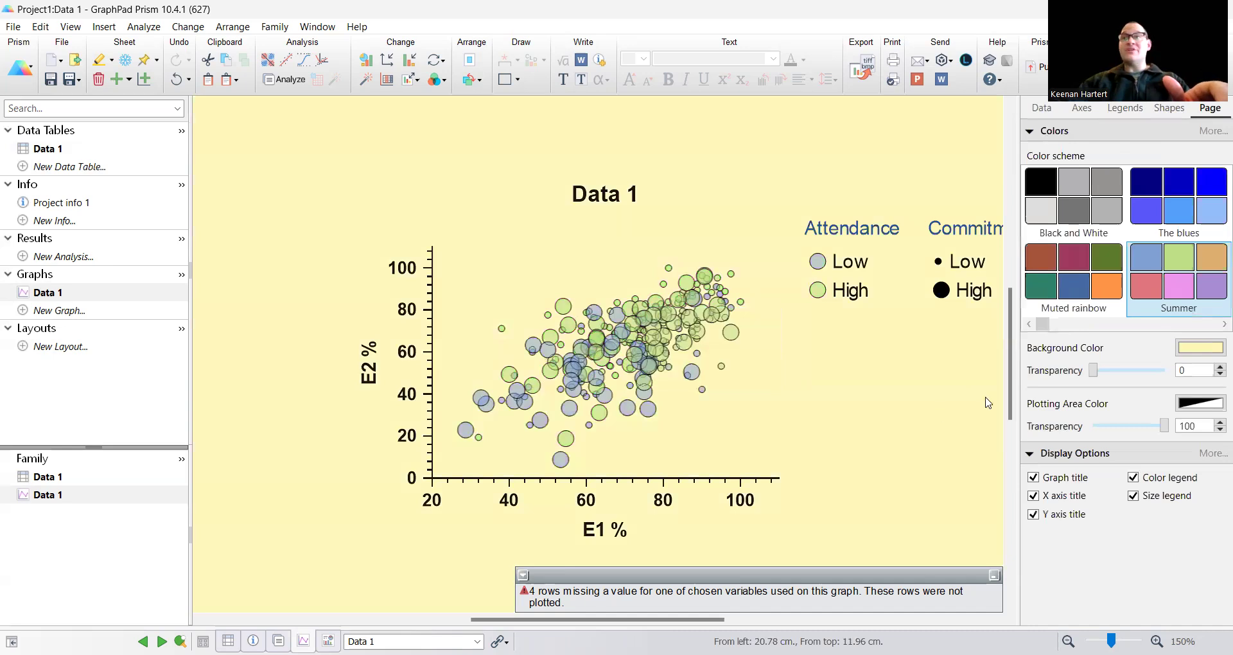
left_click(1185, 353)
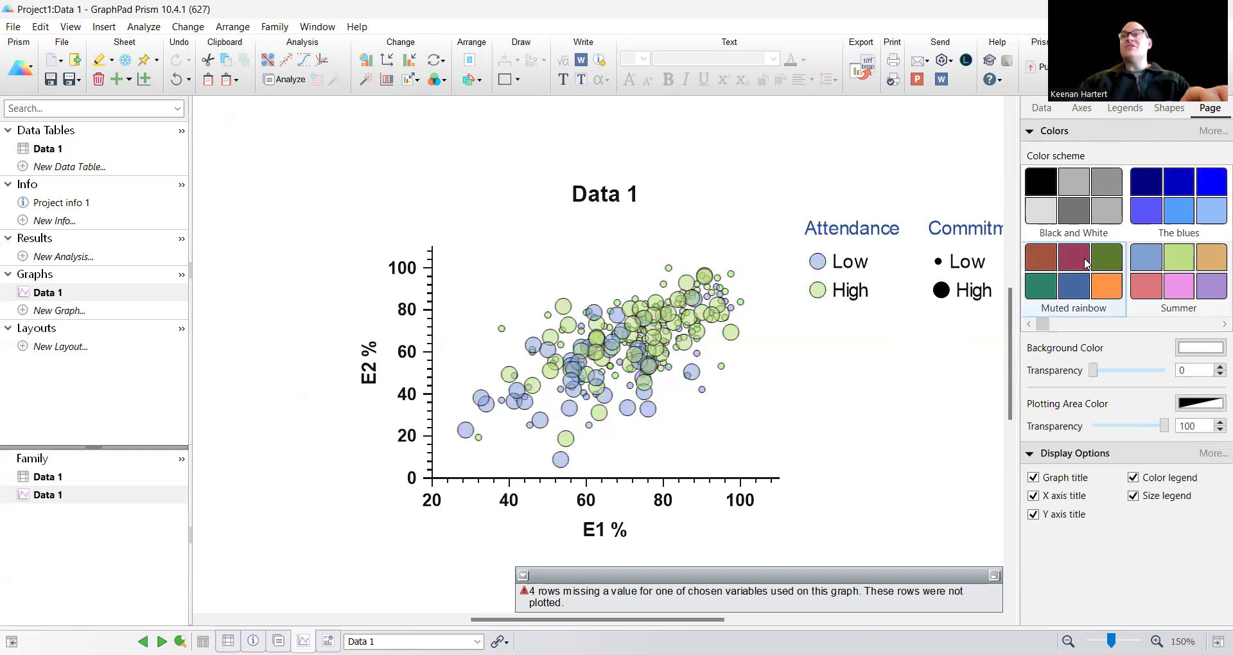
mouse_move(1042, 324)
left_mouse_down()
mouse_move(1111, 330)
mouse_move(1041, 330)
left_mouse_up()
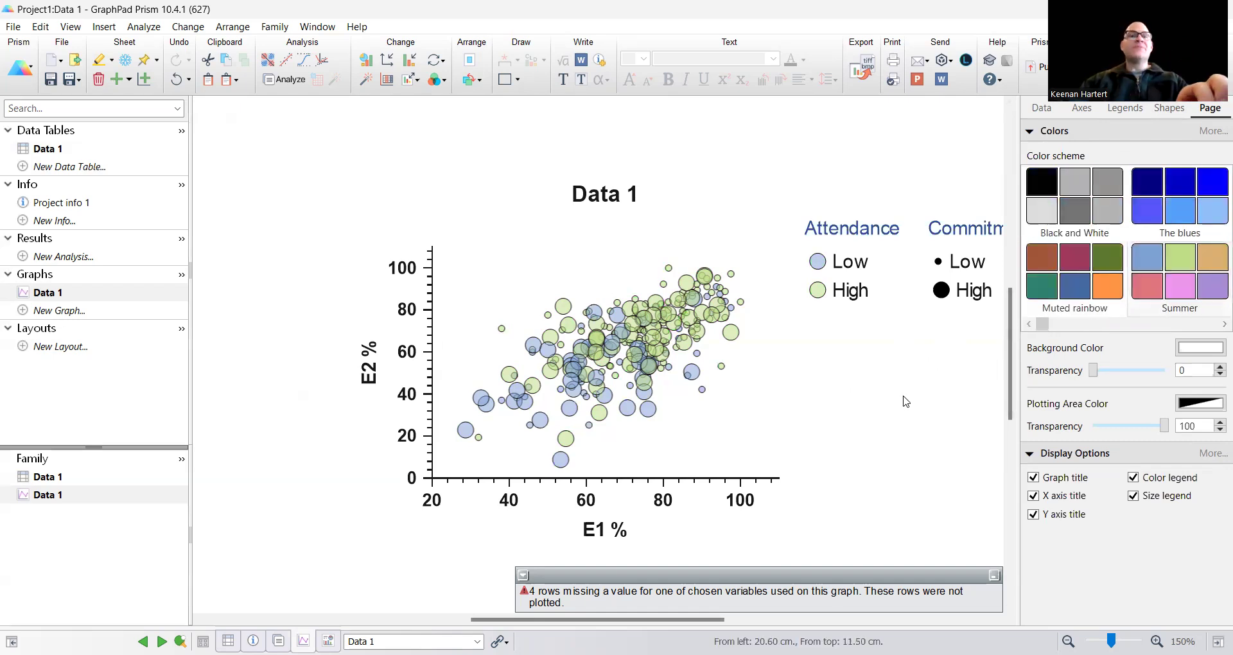
key("ctrl+z")
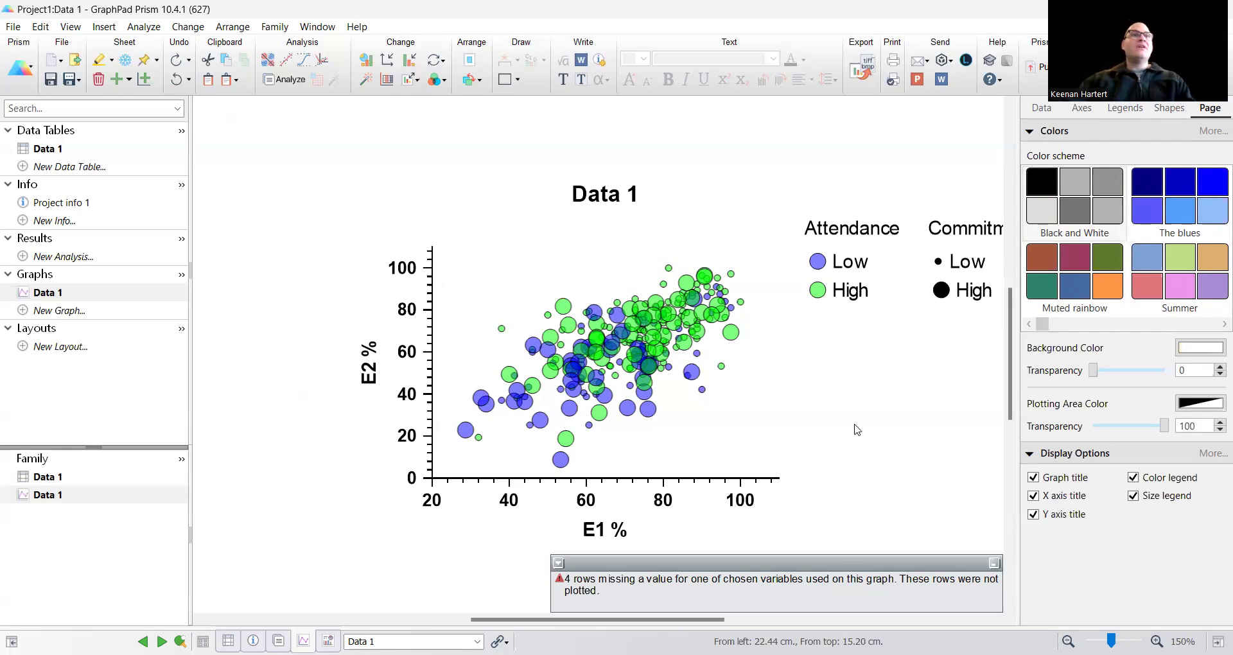
Step: Rename the graph sheet as E1 vs. E2
right_click(72, 294)
left_click(136, 317)
type("E1 vs. E2")
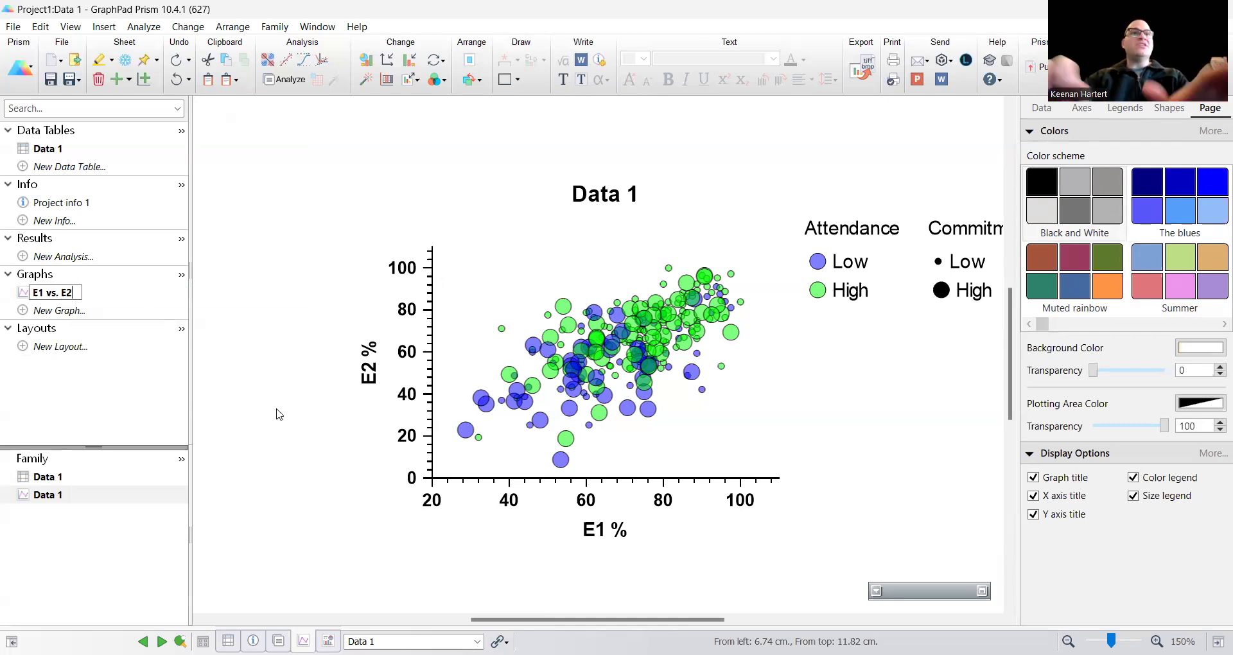
key("Return")
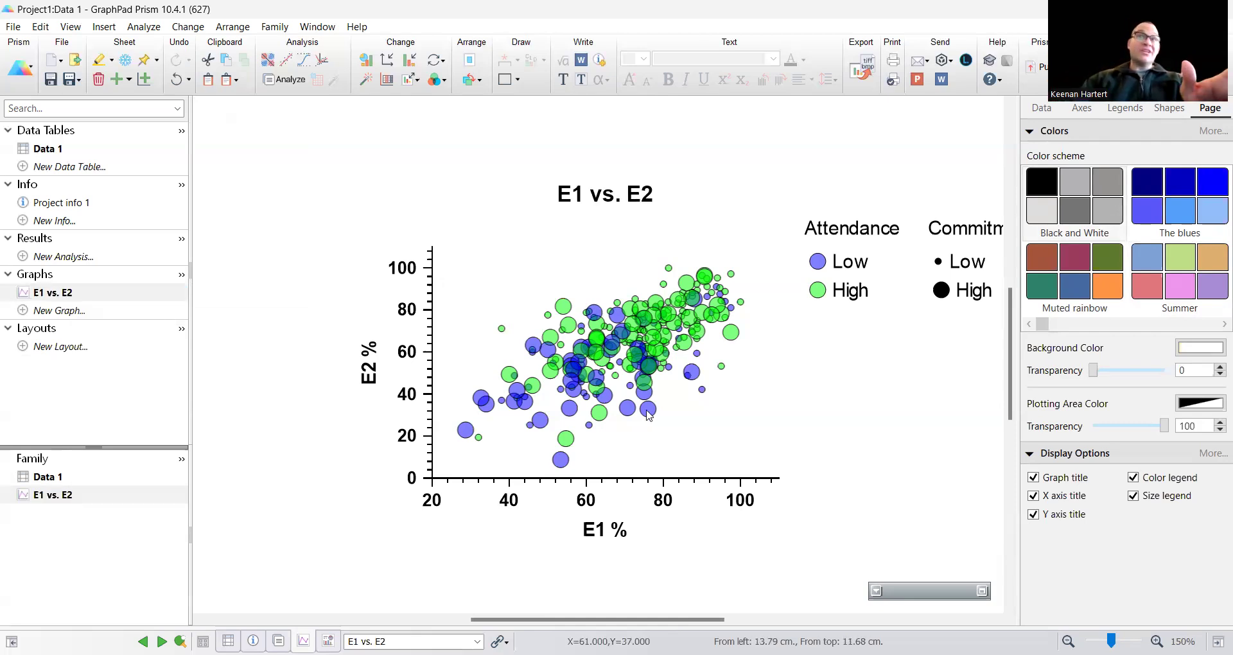
Step: Duplicate the current graph sheet
mouse_move(647, 413)
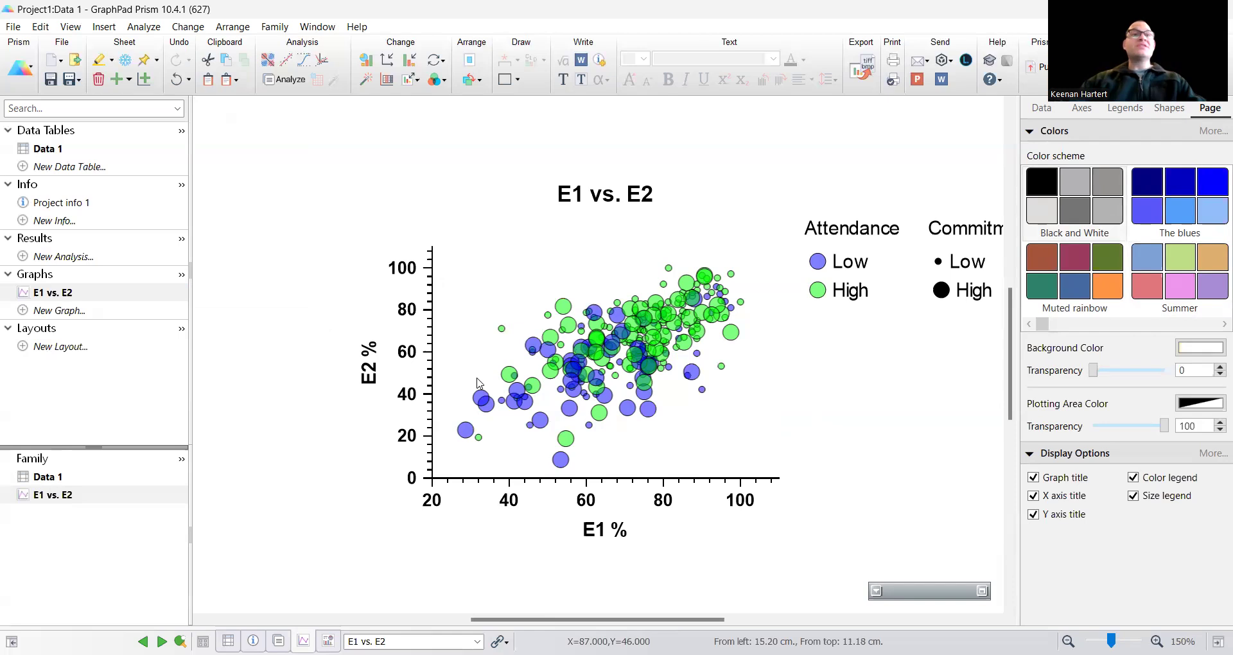
right_click(95, 296)
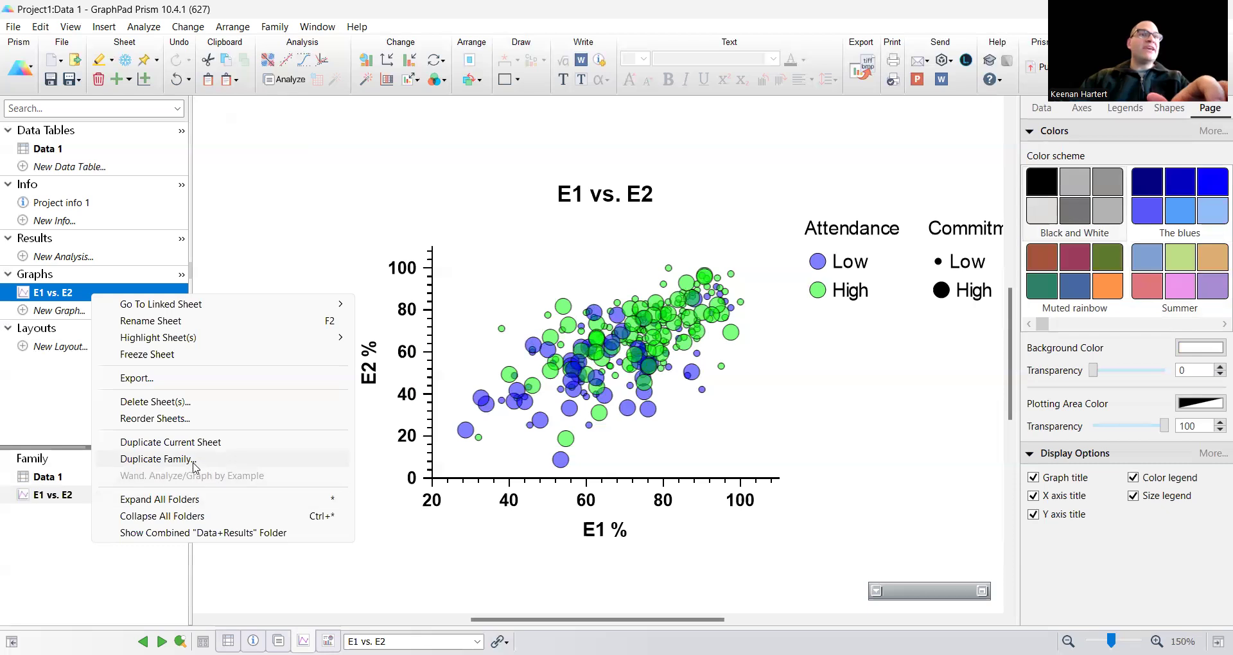
left_click(213, 443)
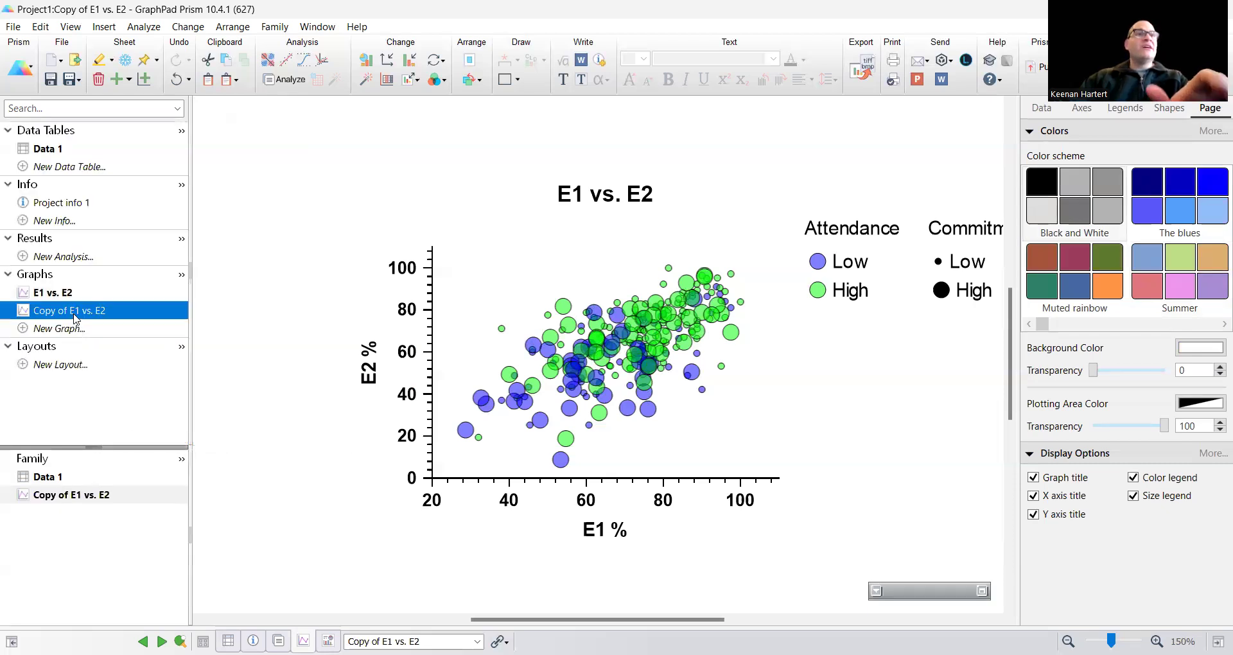
Step: Rename the duplicated graph sheet as Semesters vs. E1 vs. E2
right_click(74, 317)
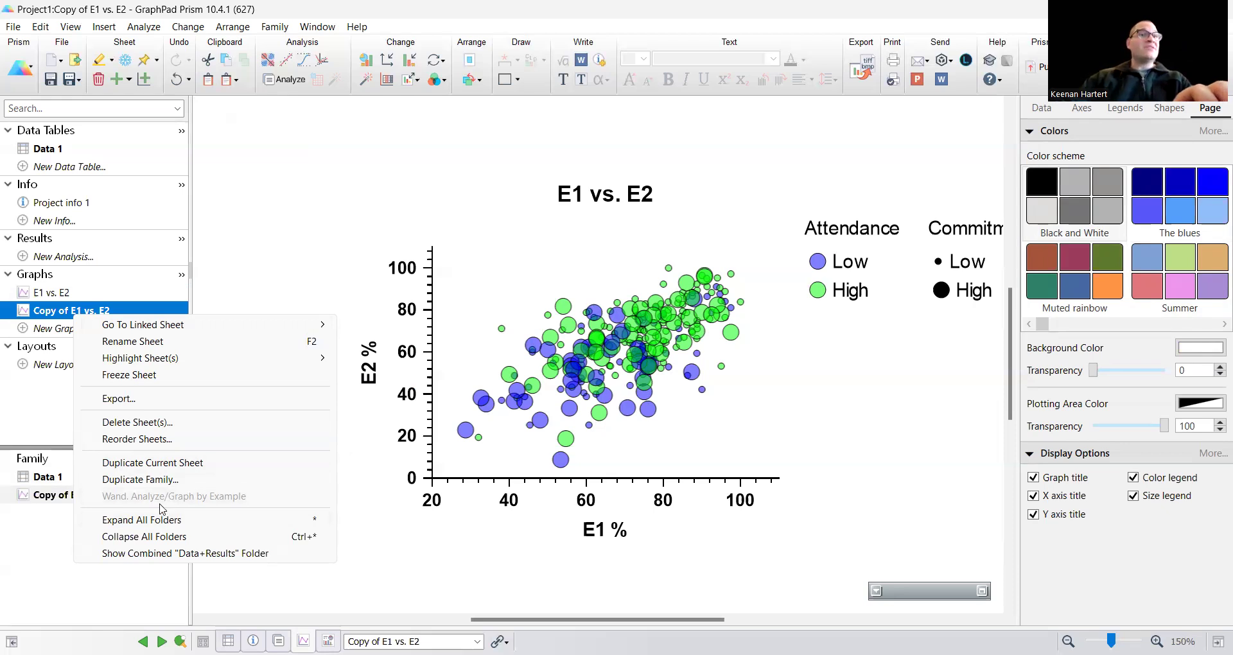
left_click(94, 347)
left_click(69, 310)
left_click_drag(68, 310, 27, 313)
type("Semesters")
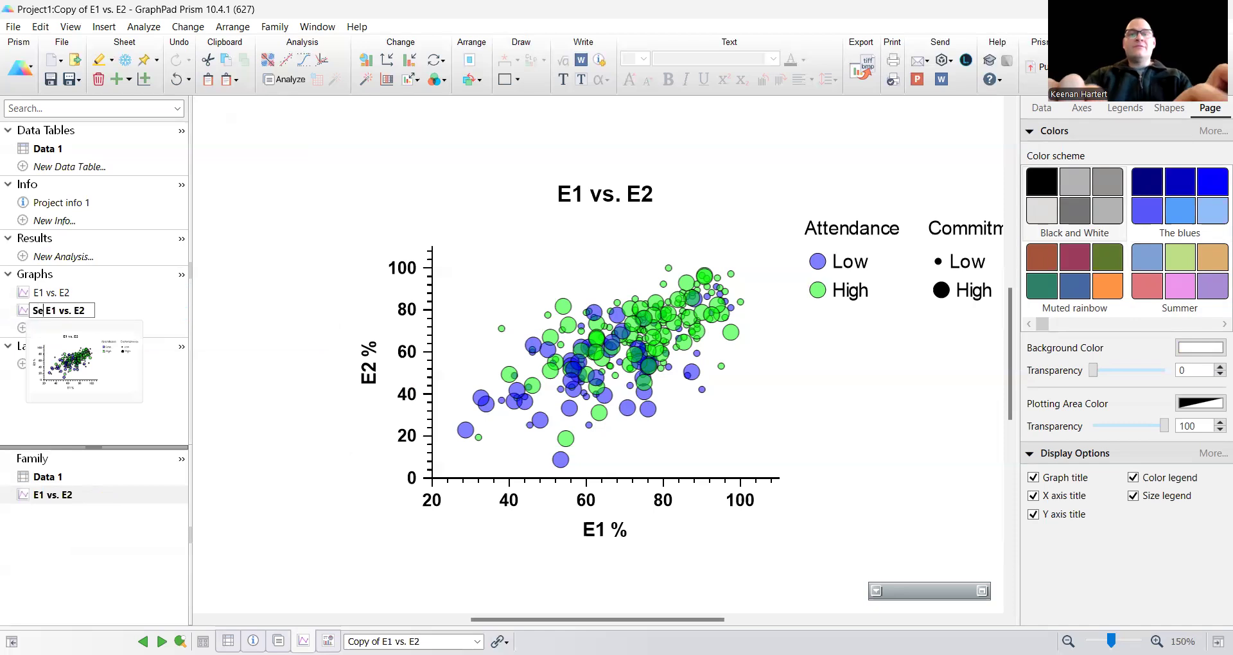
type(" vs.")
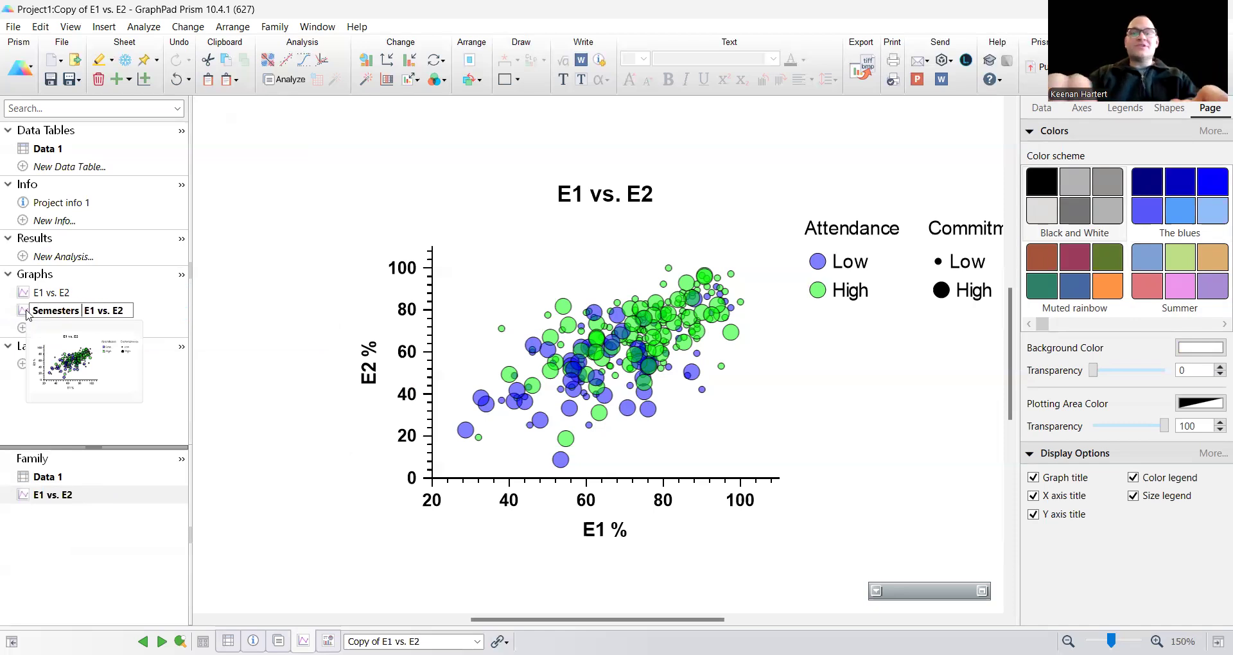
left_click(264, 393)
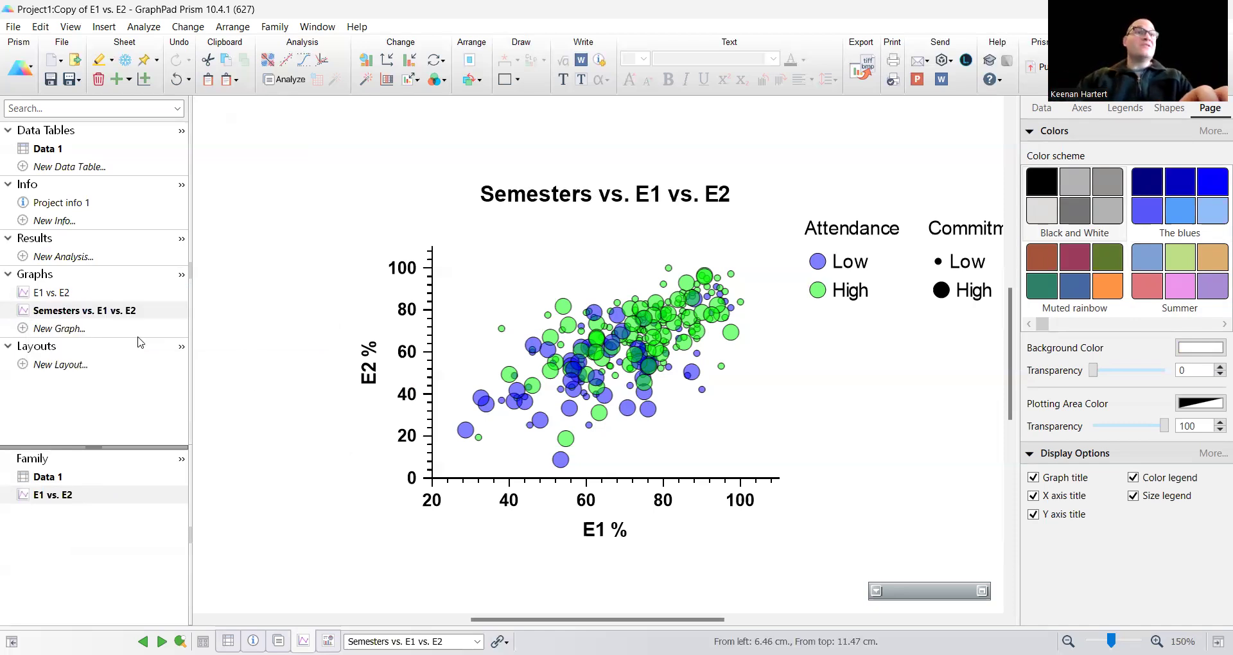
left_click(106, 314)
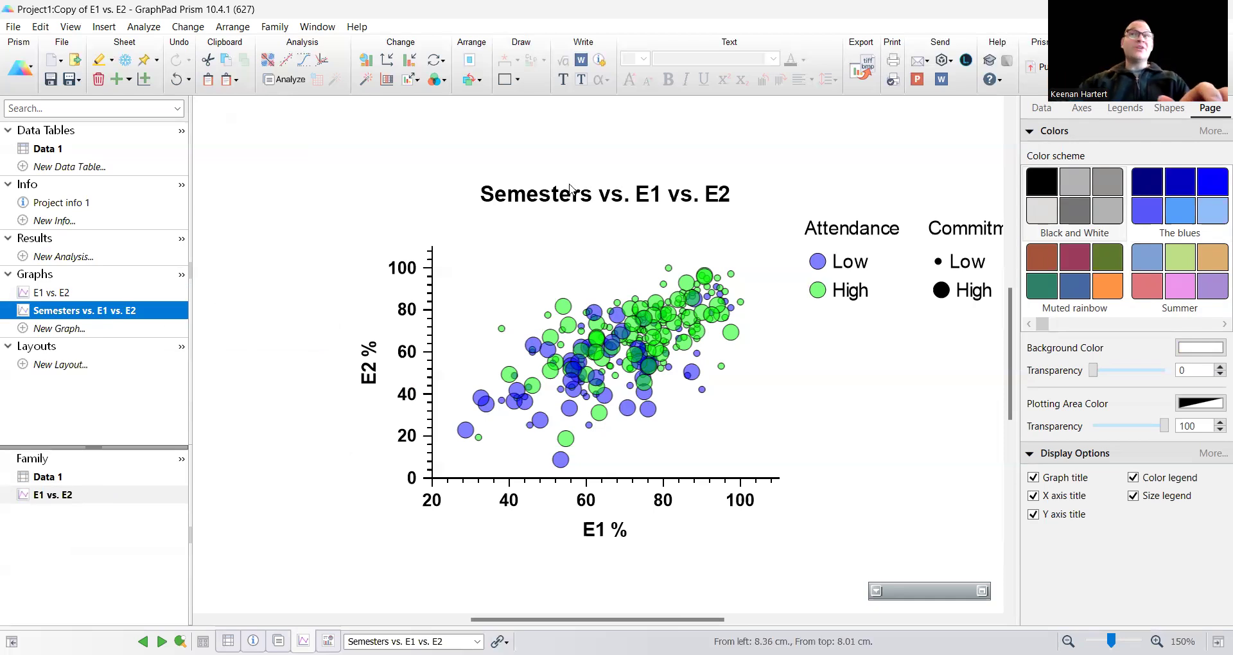
Step: Change the bubble fill color grouping variable of the duplicated graph to Semester
left_click(1041, 109)
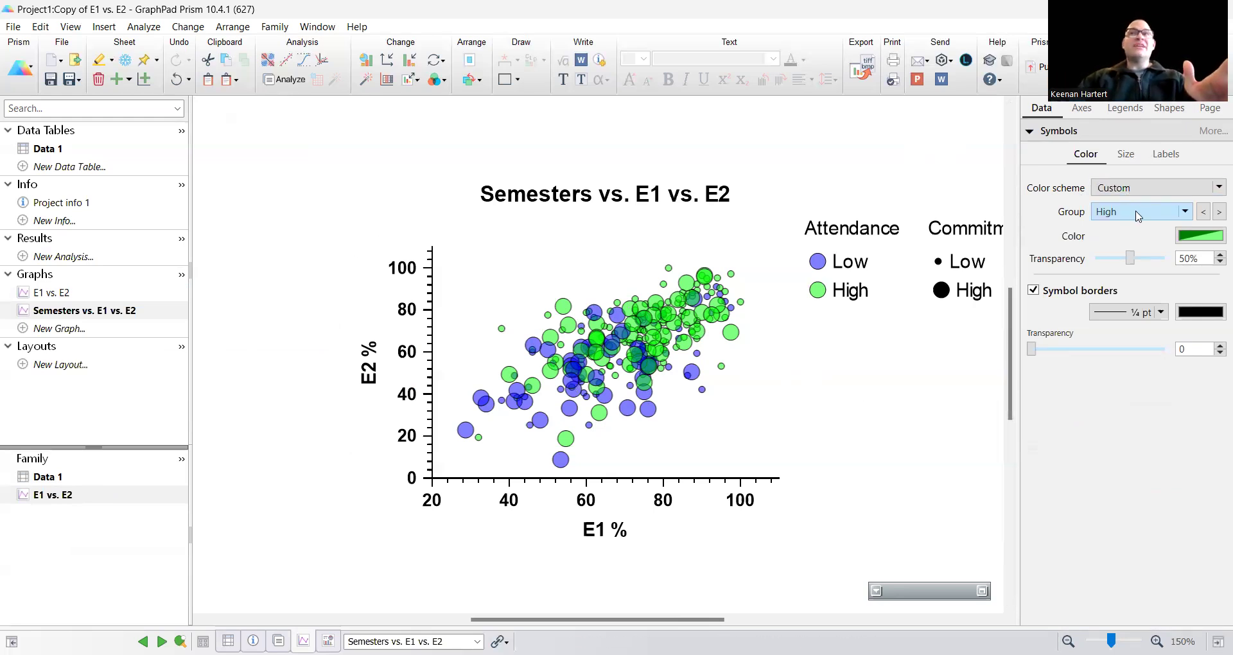
left_click(1148, 187)
left_click(1149, 188)
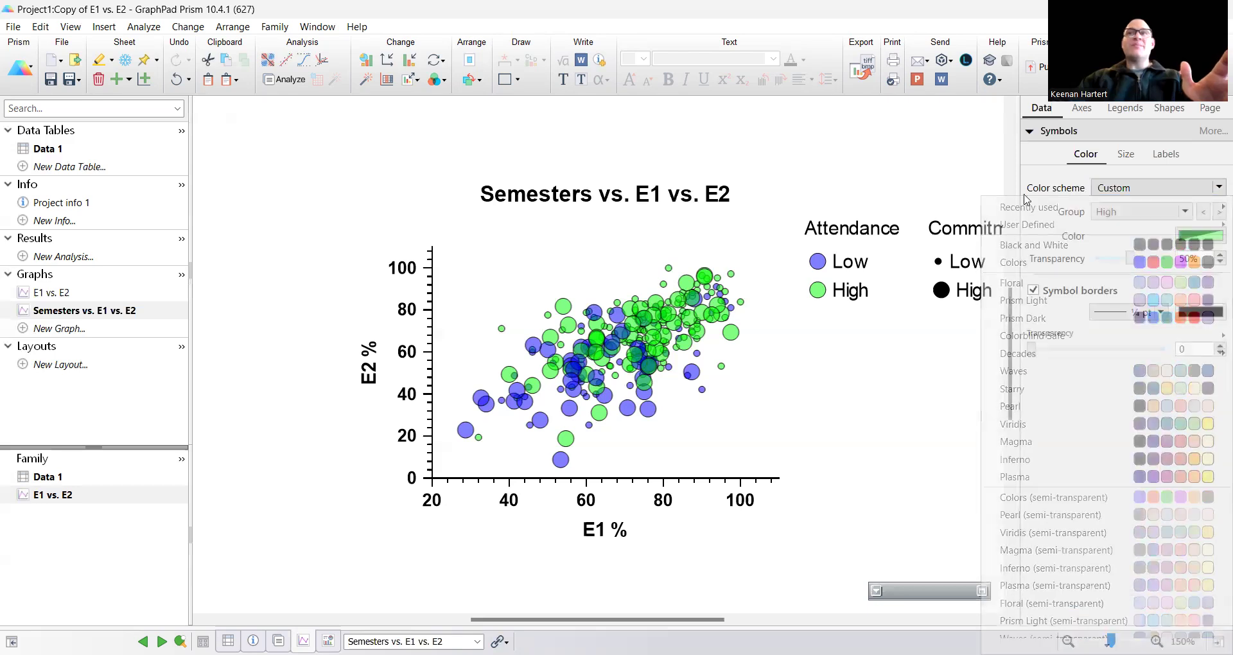
mouse_move(641, 350)
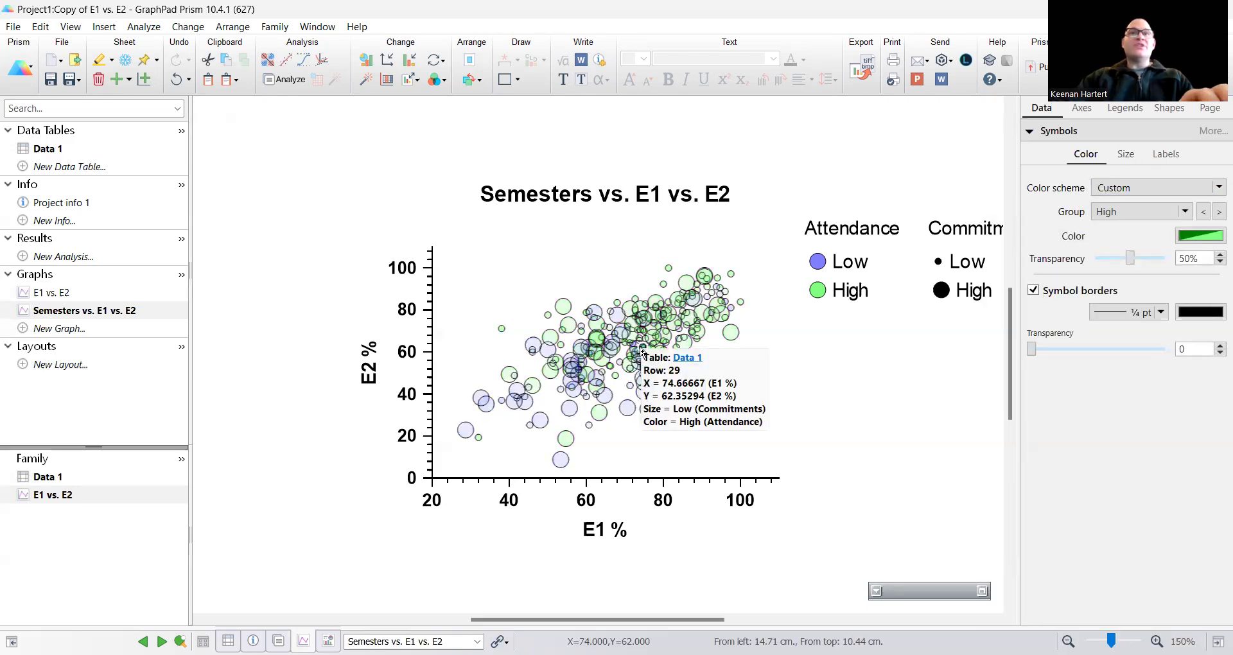
double_click(583, 380)
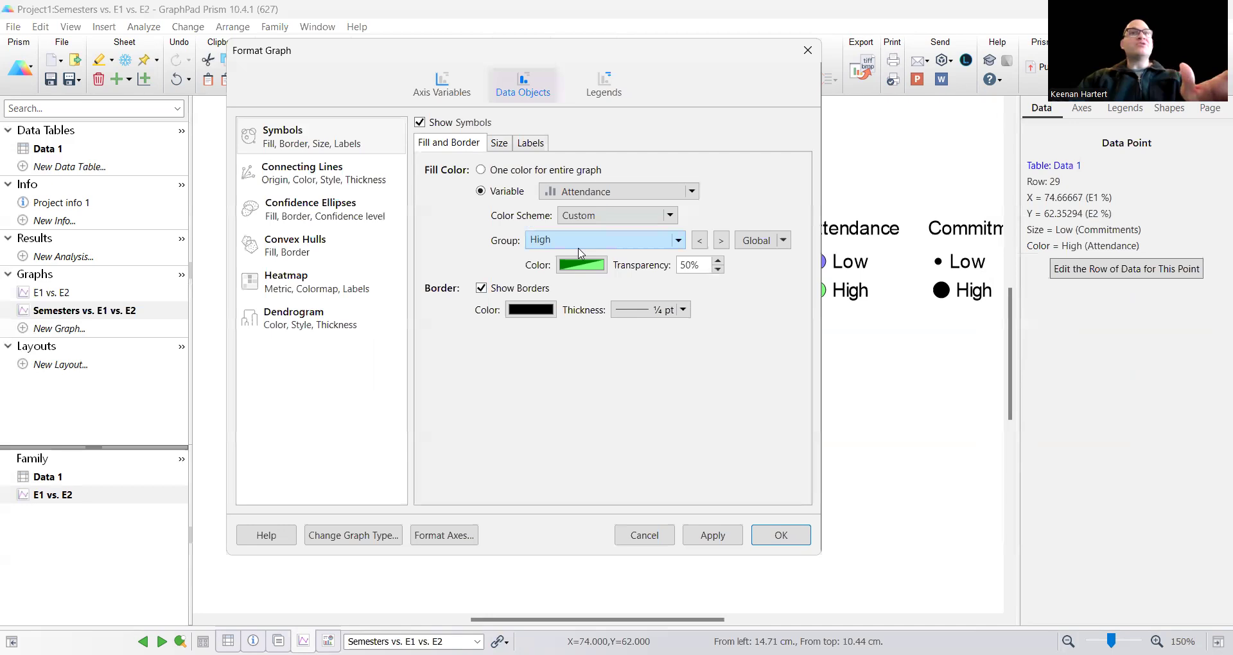
left_click(591, 193)
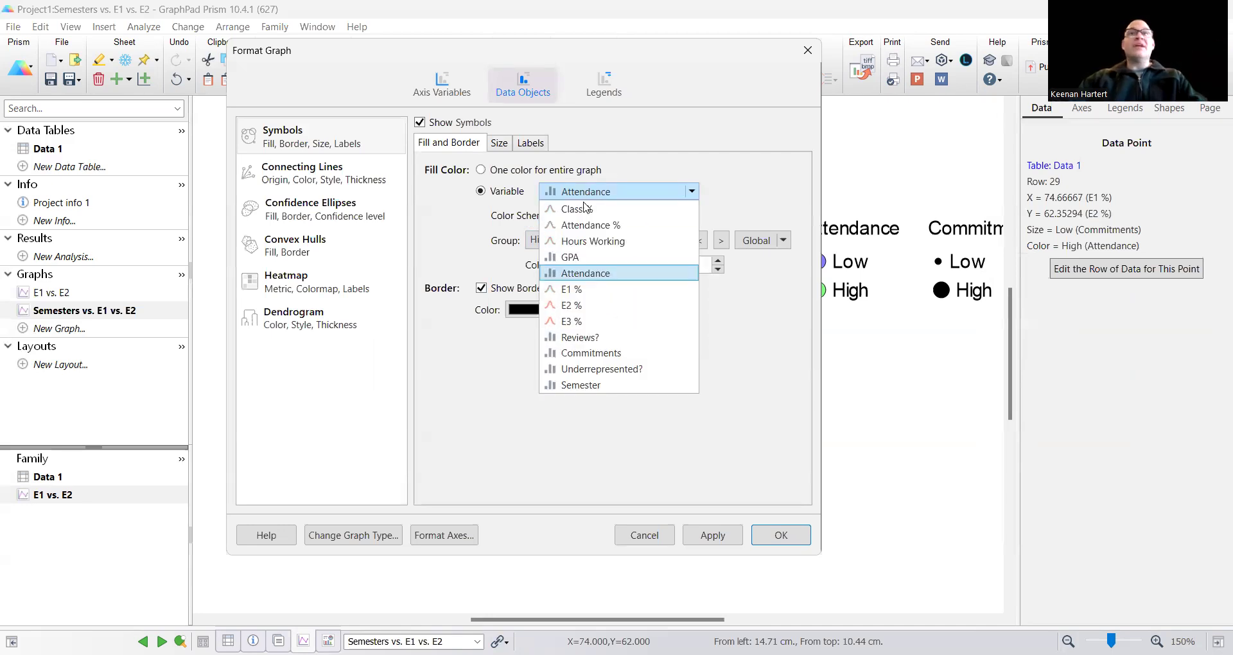
left_click(587, 385)
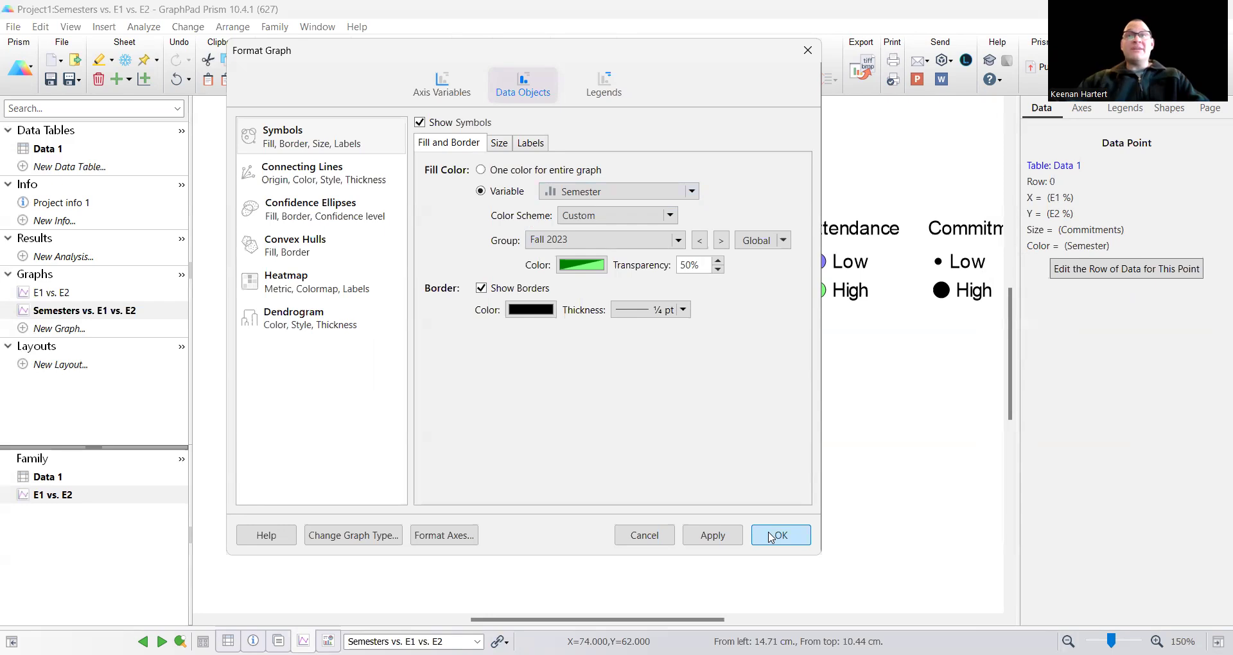
key("Return")
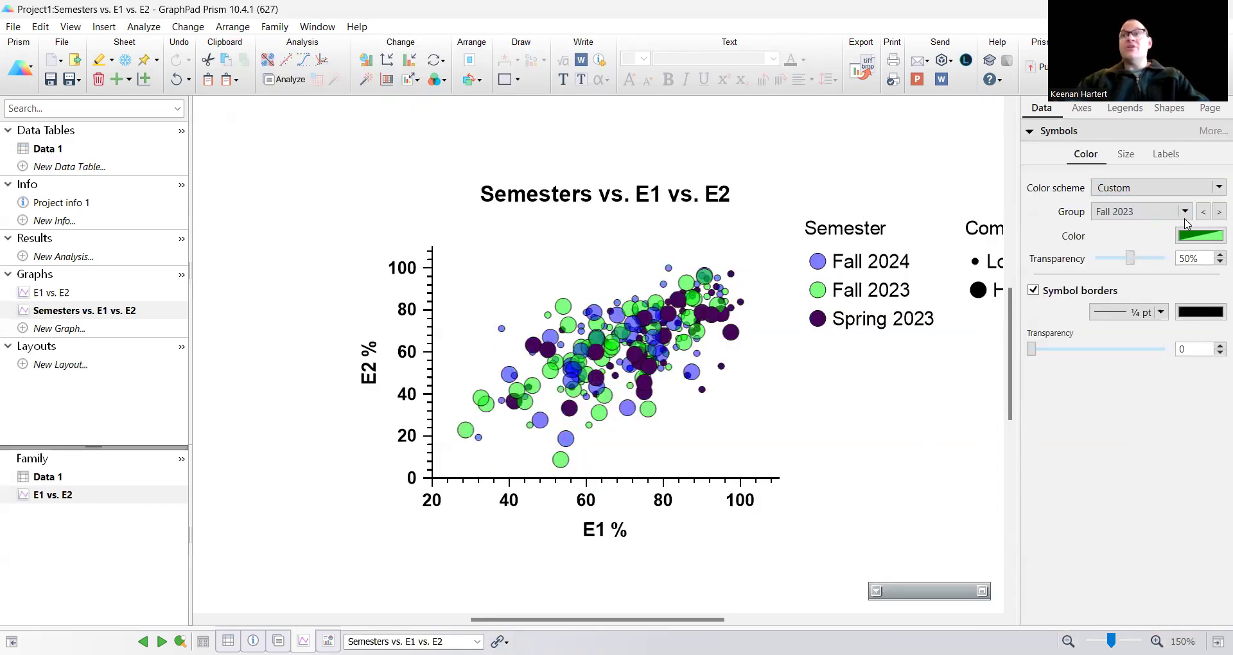
Step: Set the Spring 2023 group's symbol transparency to 50%
left_click(1217, 212)
left_click(1217, 212)
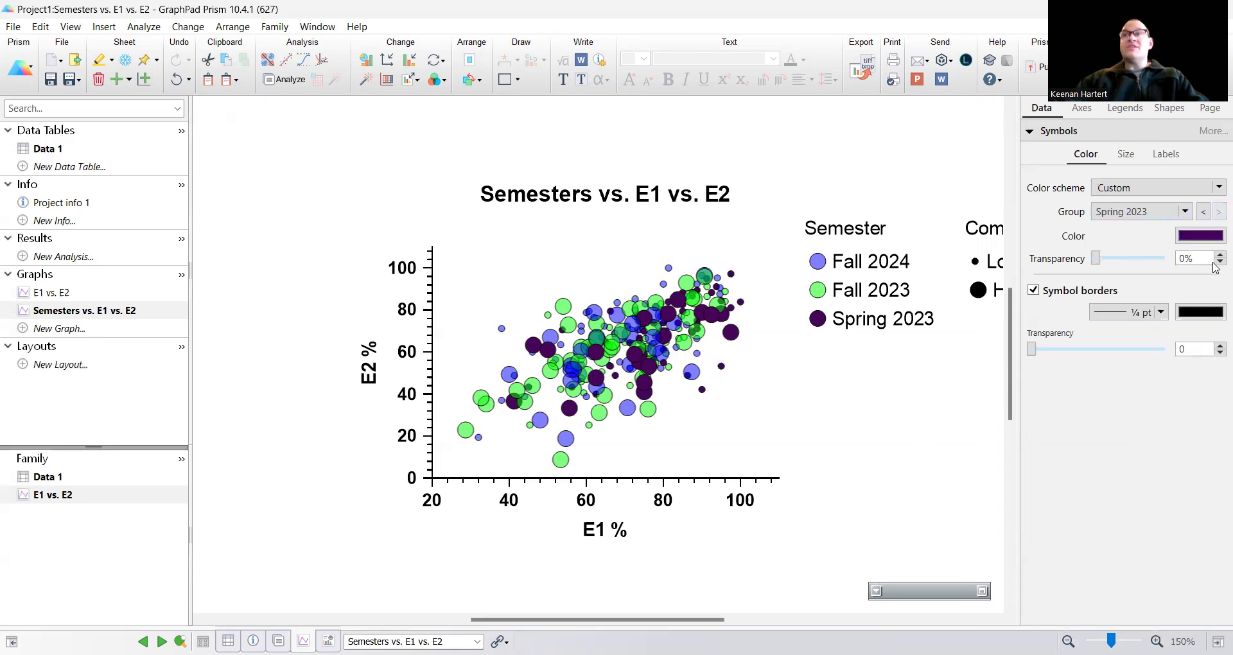
left_click_drag(1191, 258, 1174, 259)
type("50")
key("Return")
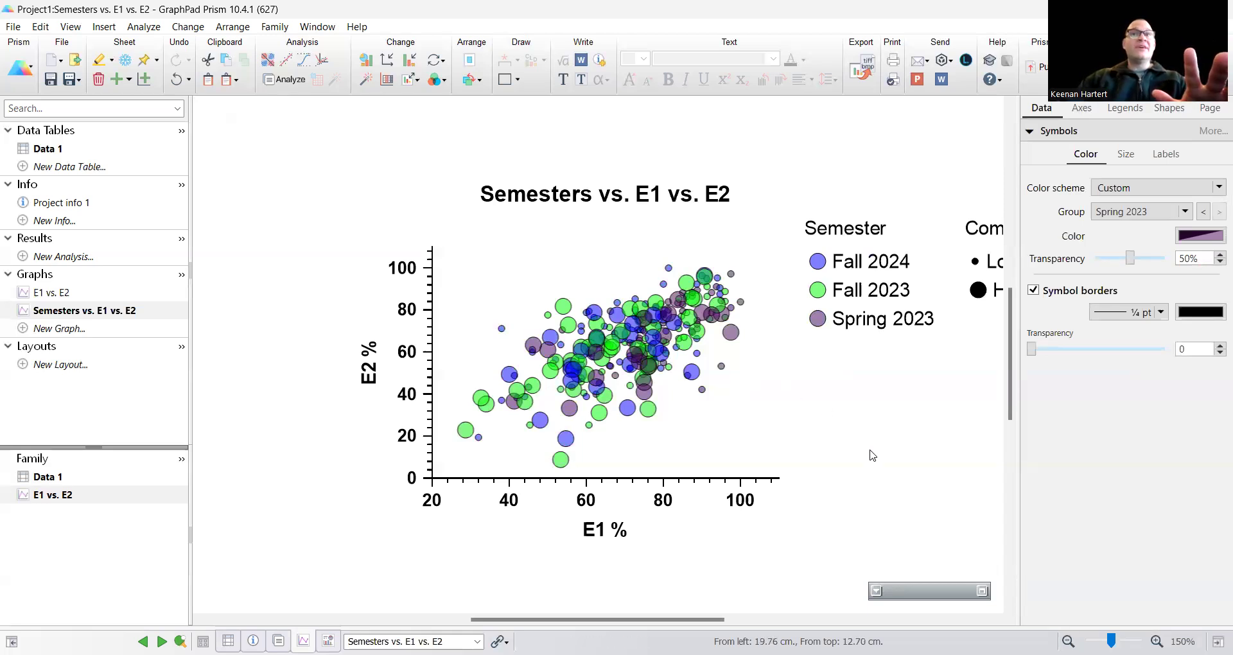
Step: Move the Commitments legend below the Semester legend
left_click_drag(965, 298, 814, 452)
left_click(876, 504)
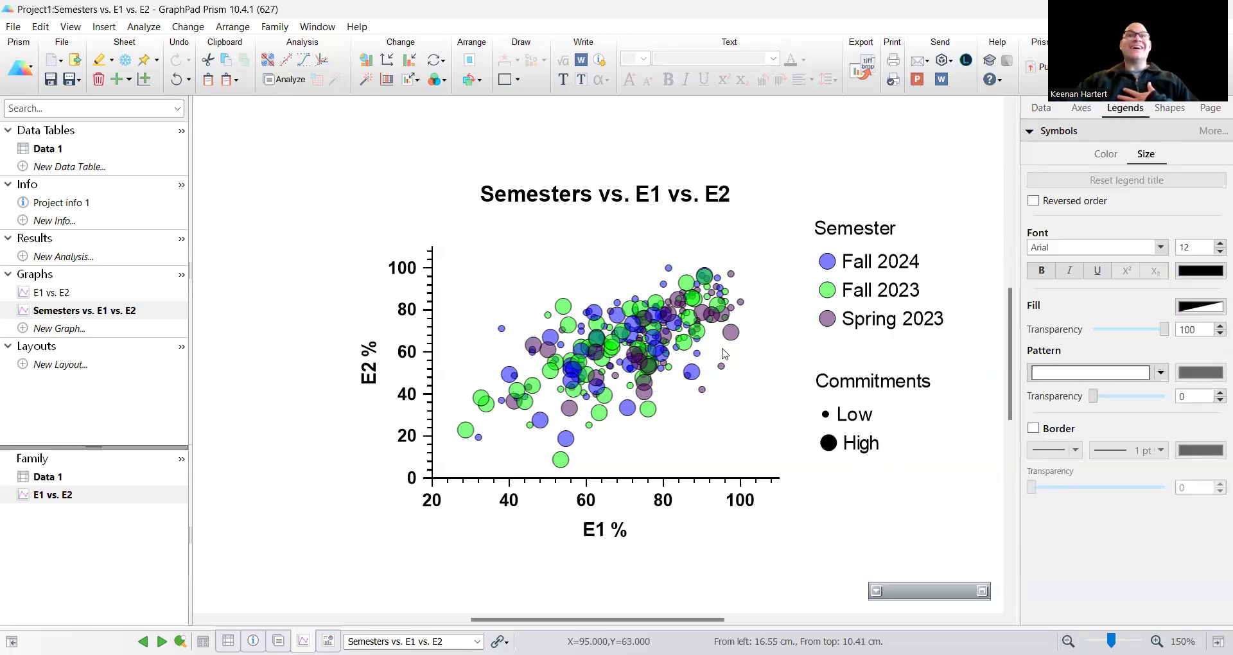
left_click(609, 195)
left_click(527, 160)
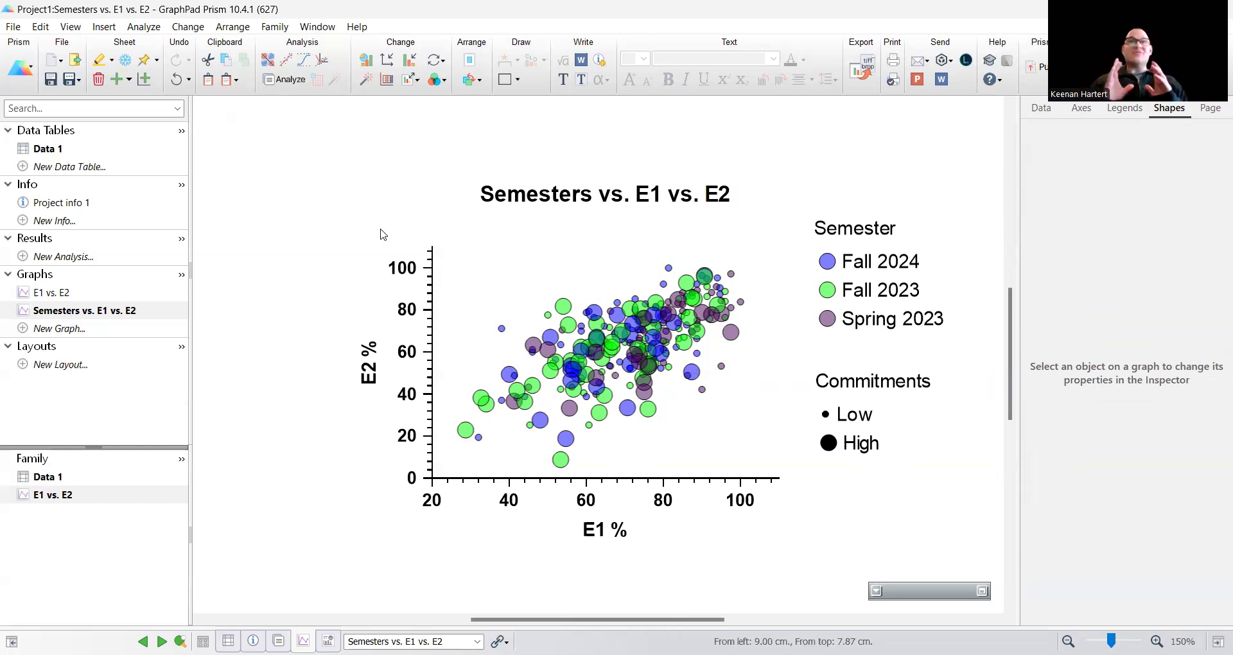
left_click(367, 60)
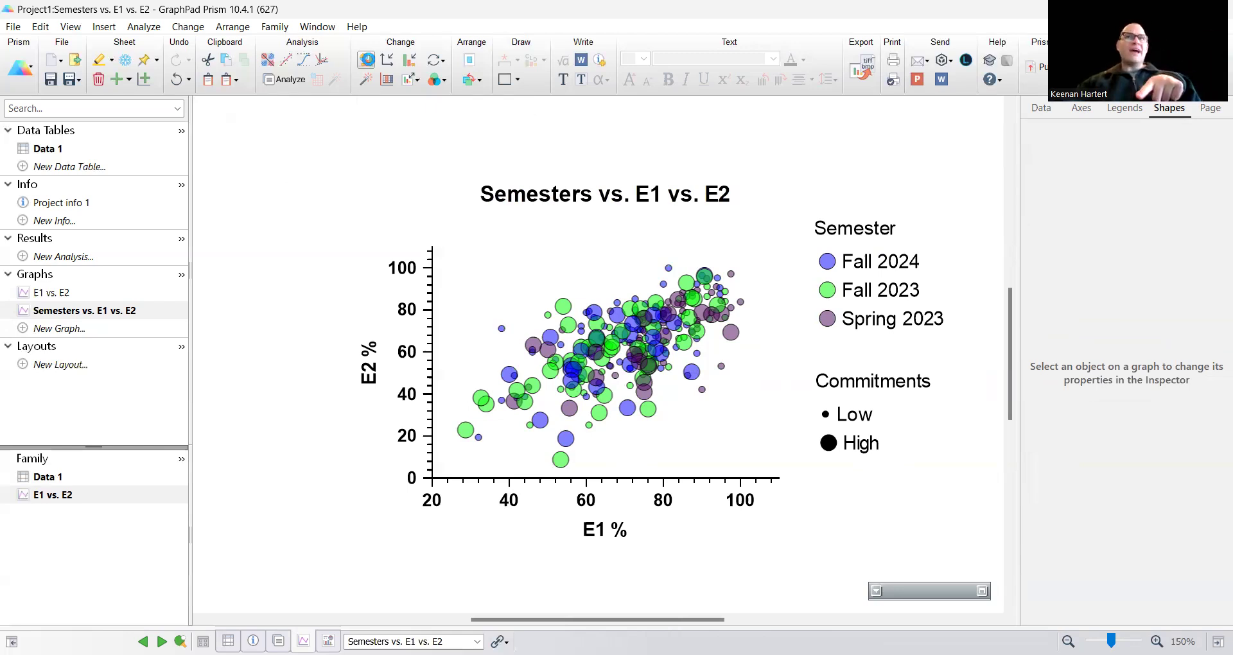
left_click(368, 60)
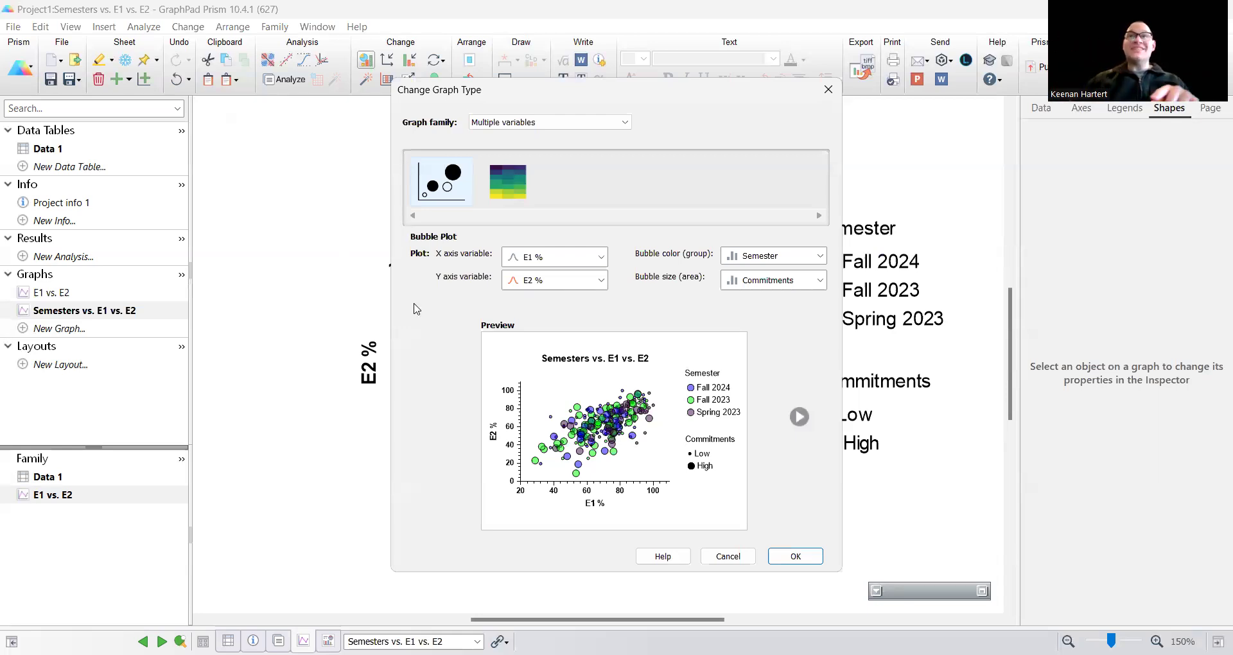
left_click(563, 258)
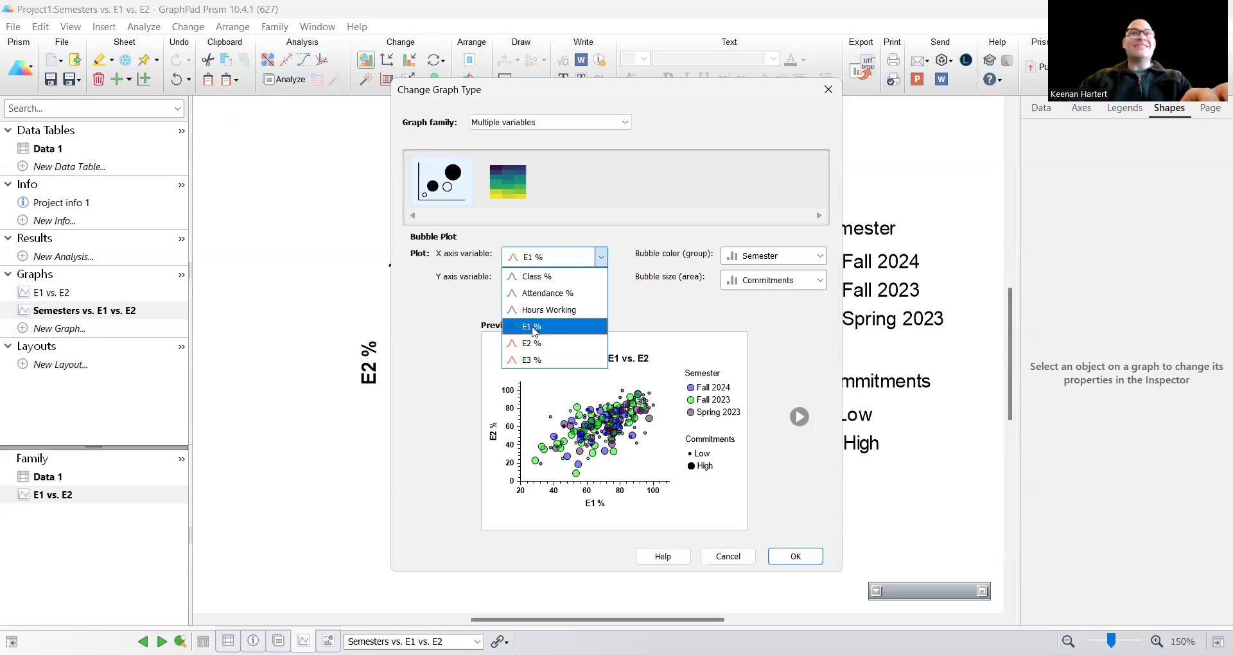
left_click(532, 327)
left_click(565, 280)
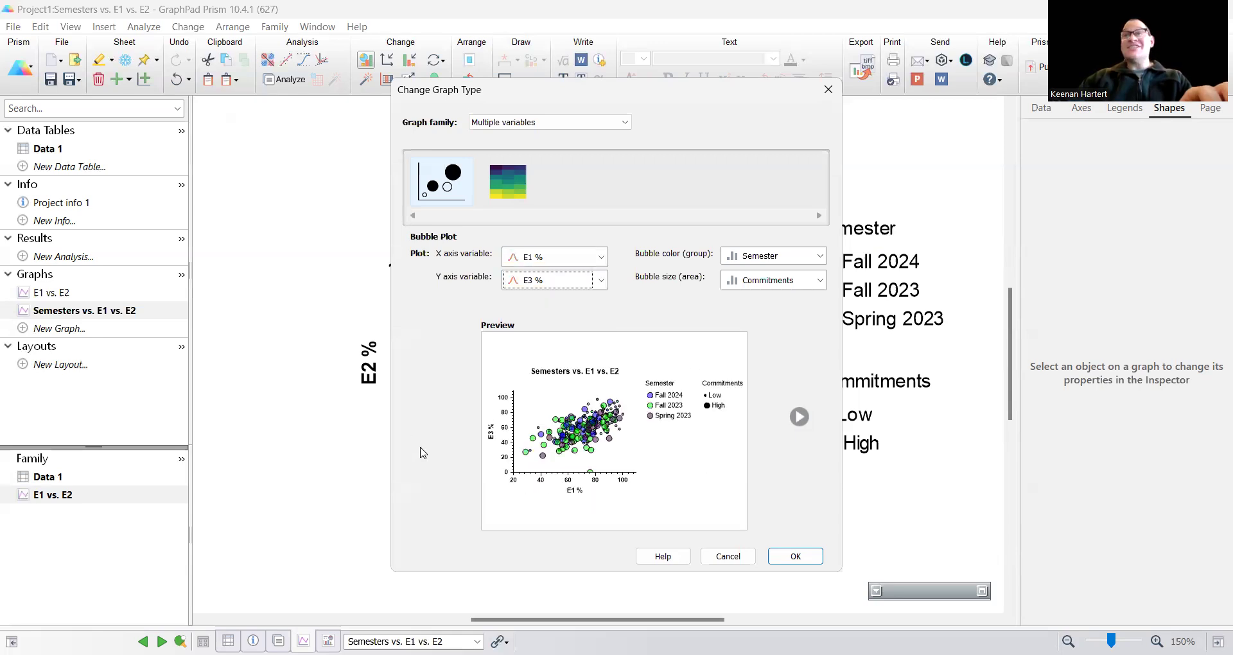
left_click(774, 257)
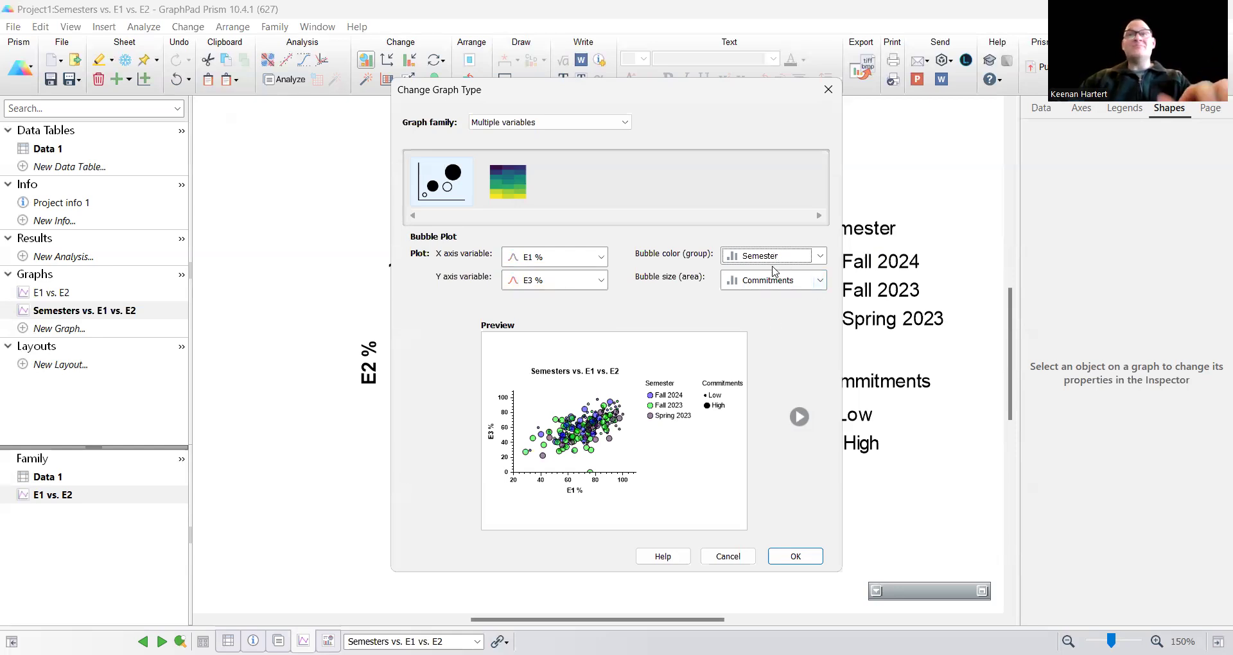
left_click(773, 257)
left_click(766, 335)
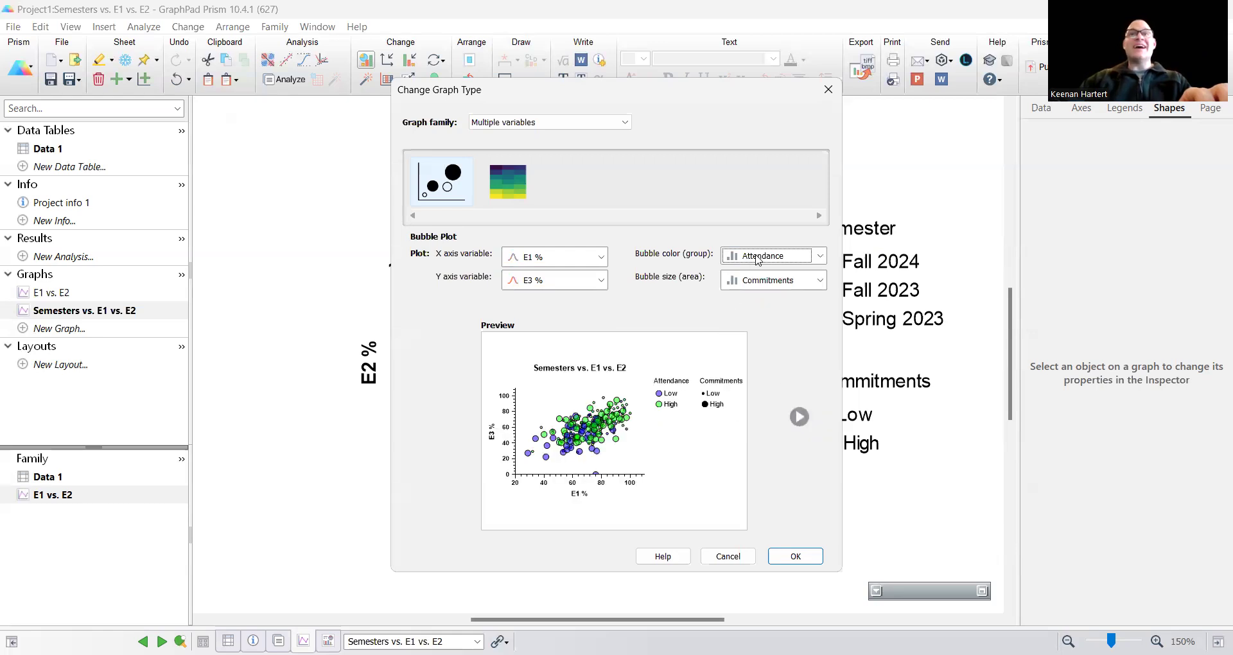
left_click(758, 260)
left_click(767, 400)
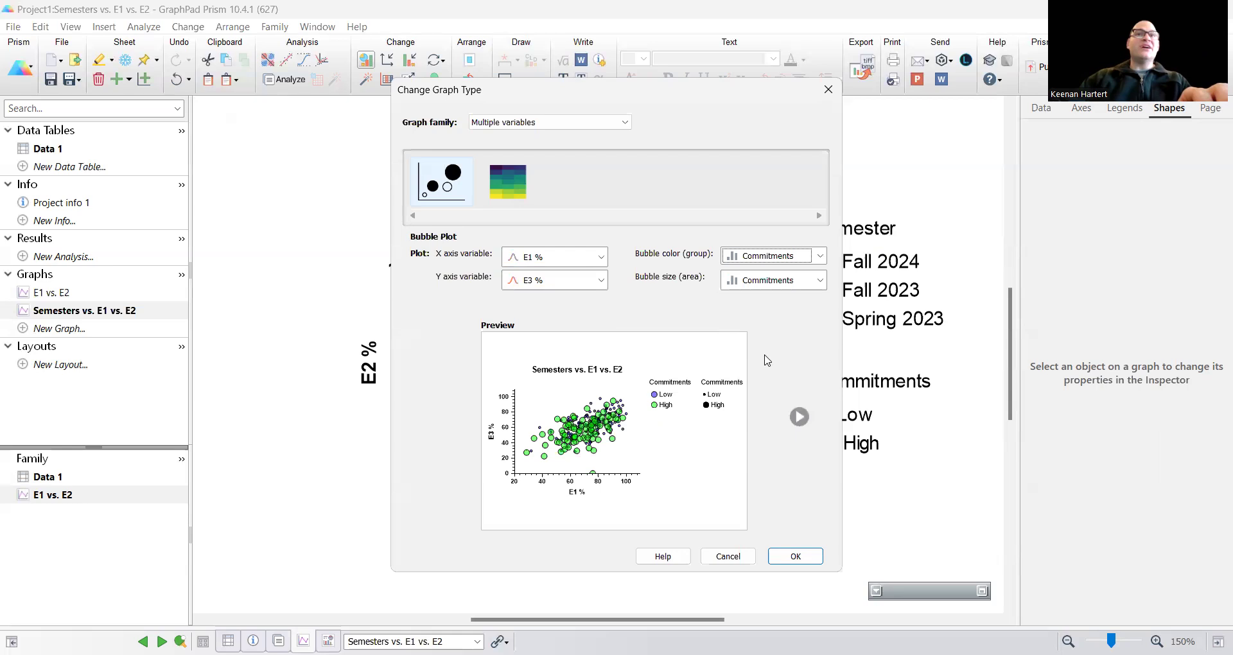
left_click(789, 282)
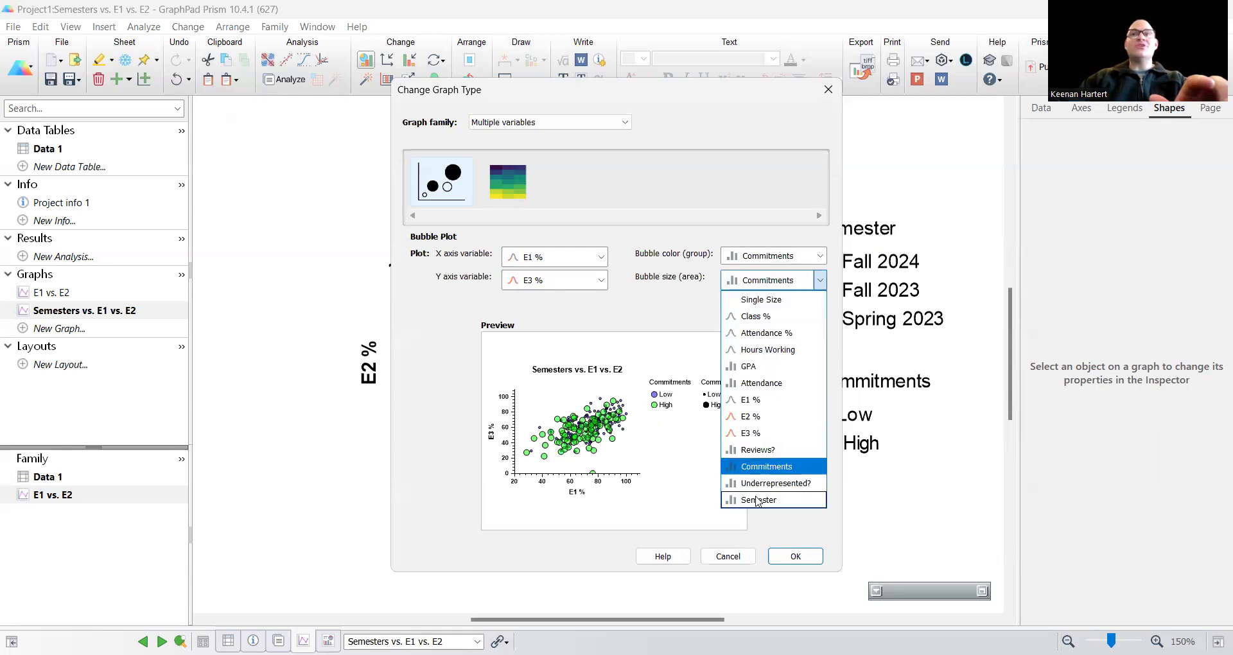
left_click(761, 450)
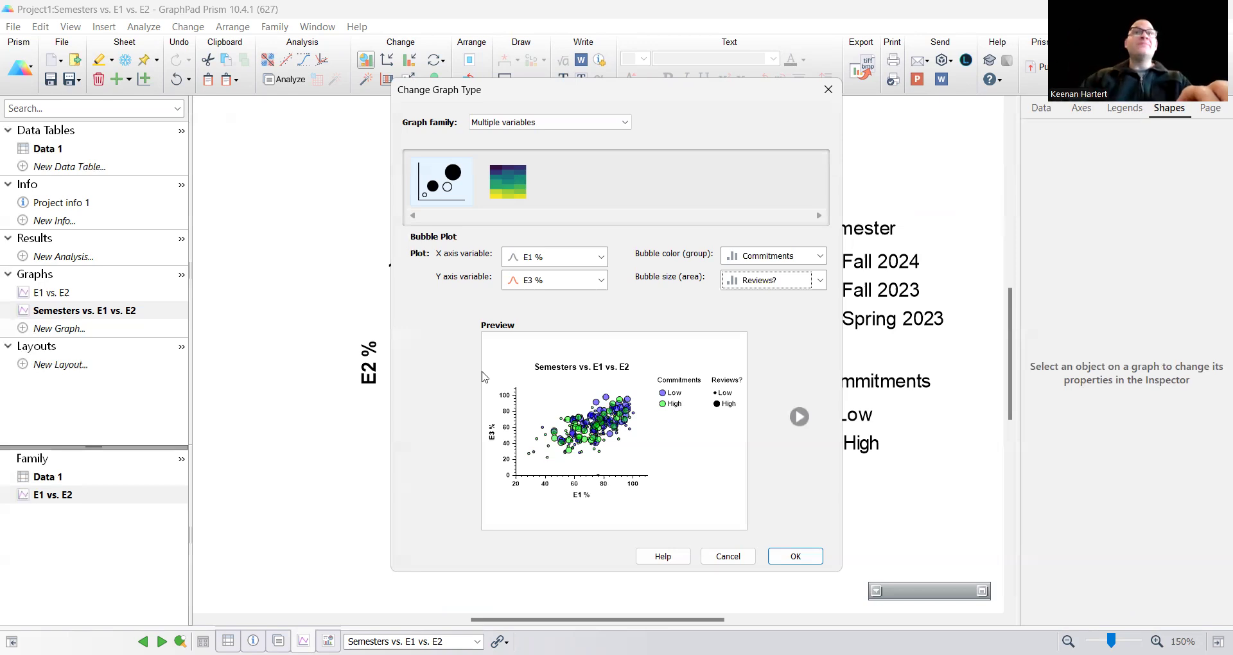
left_click(543, 257)
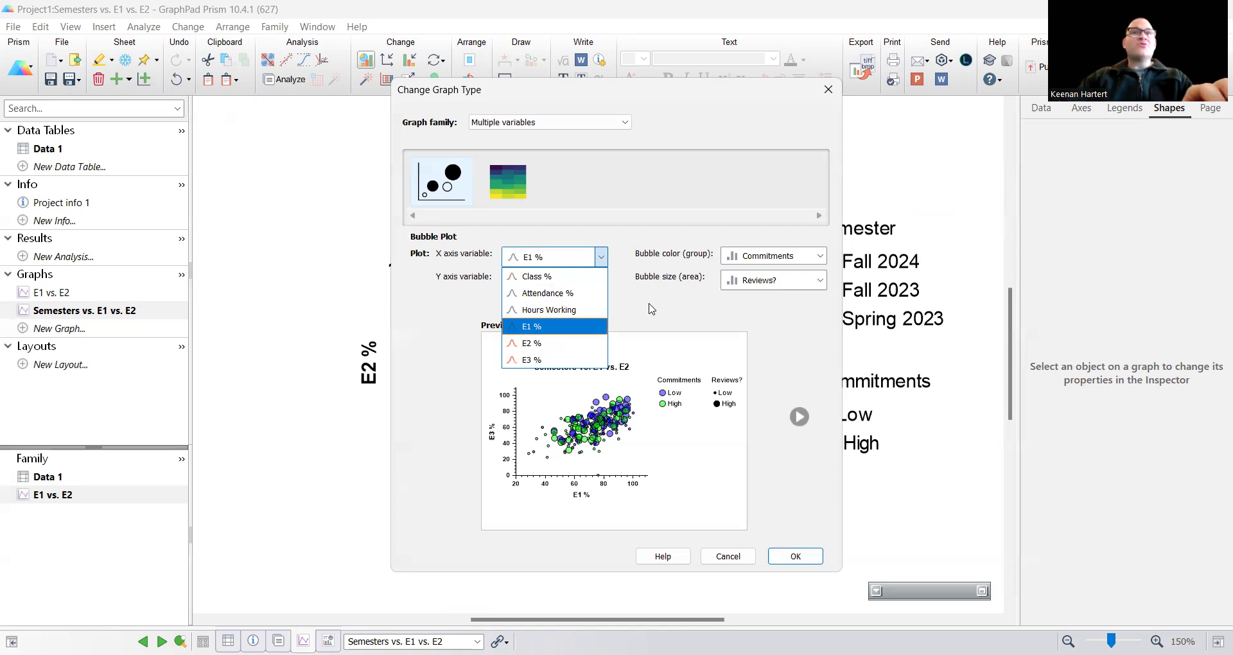
left_click(561, 286)
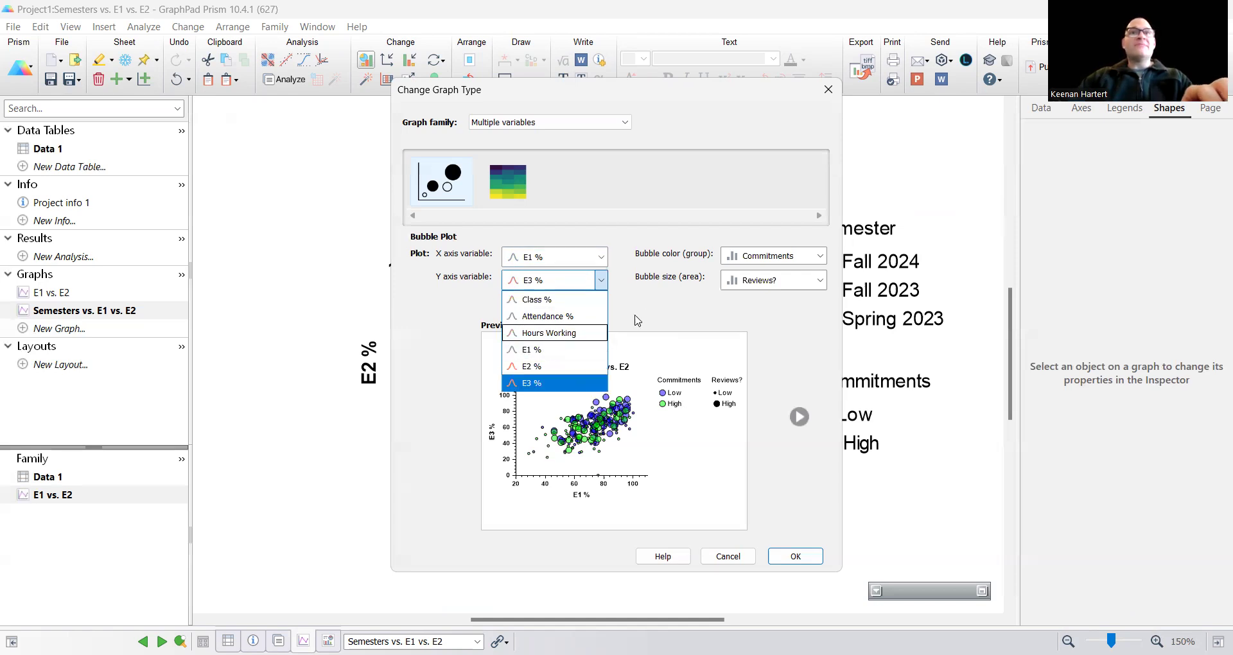
left_click(720, 564)
Step: Change the GPA column's variable type to continuous in the Data 1 table
left_click(60, 151)
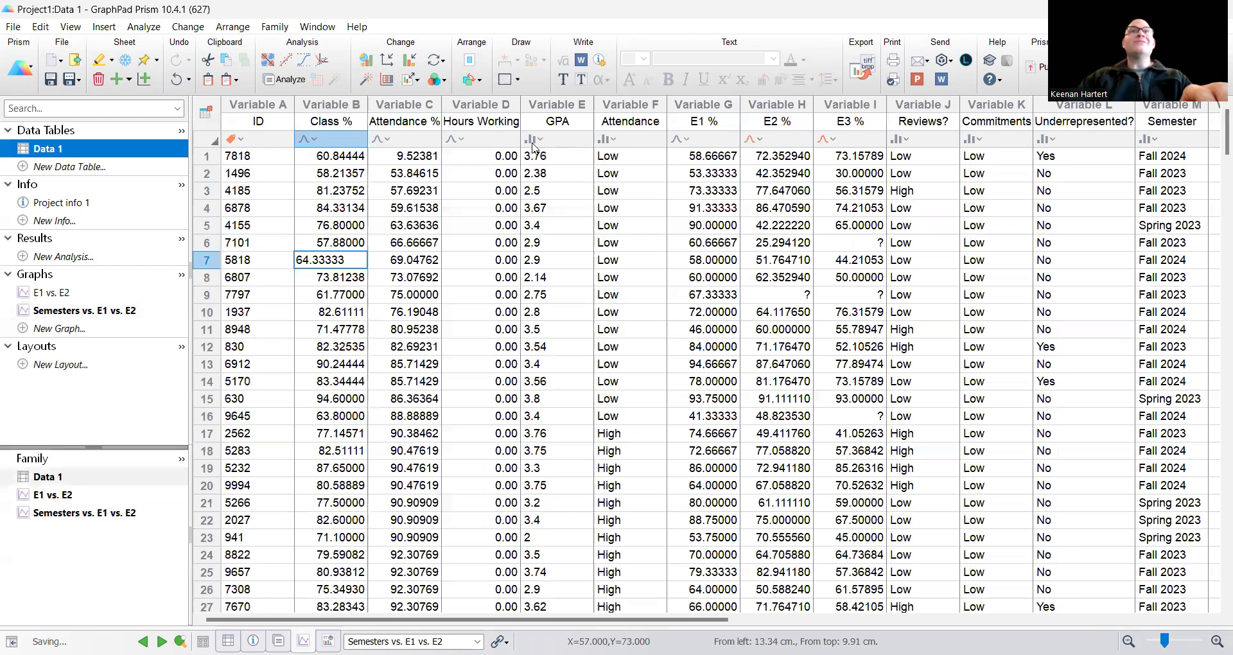
left_click(533, 146)
left_click(575, 190)
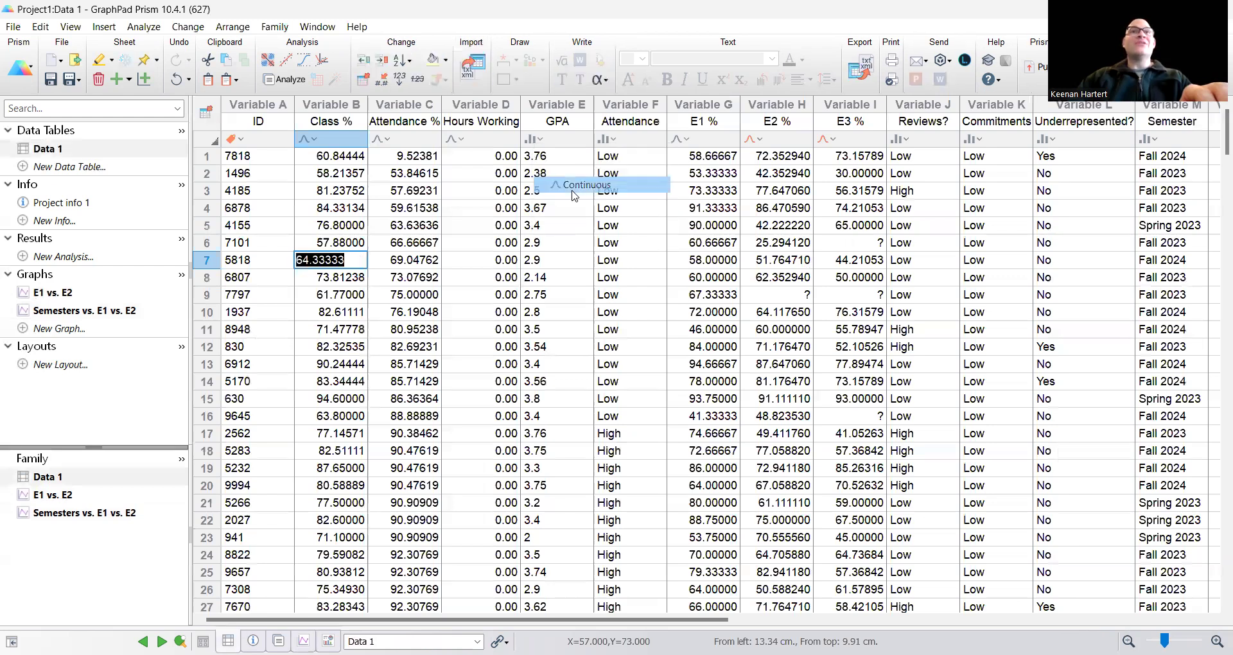
Step: Change the Semesters vs. E1 vs. E2 graph to plot GPA on the X axis and E1 % on the Y axis
left_click(64, 311)
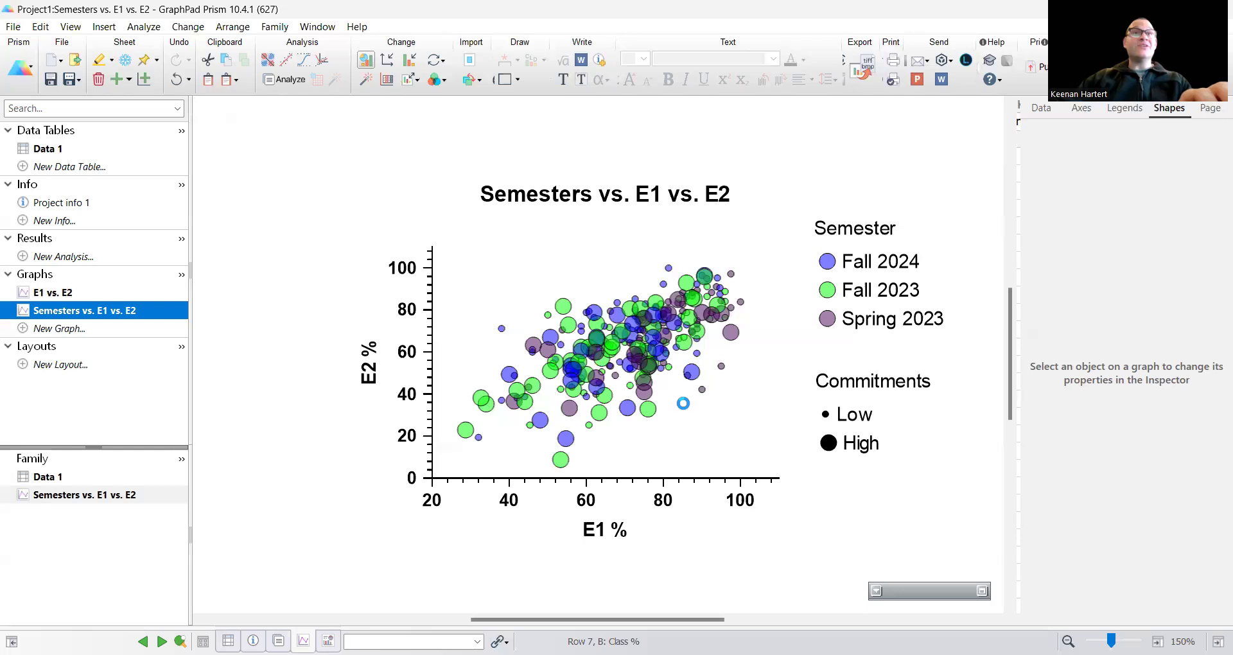
left_click(379, 58)
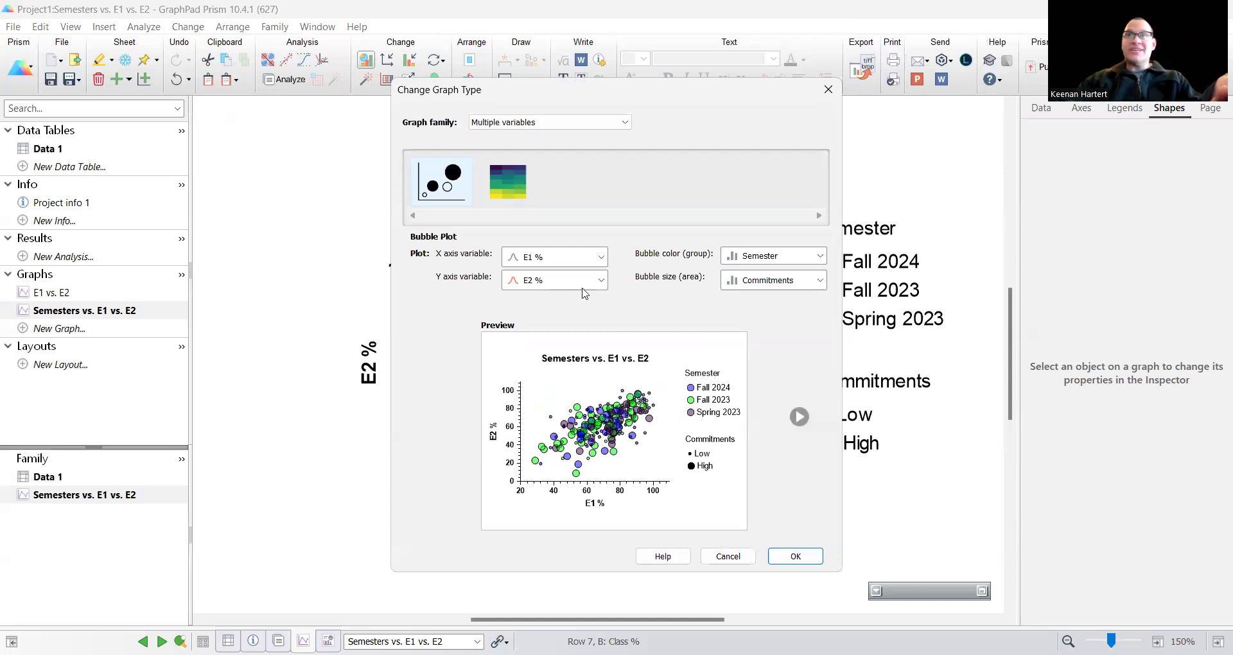
left_click(542, 257)
left_click(551, 327)
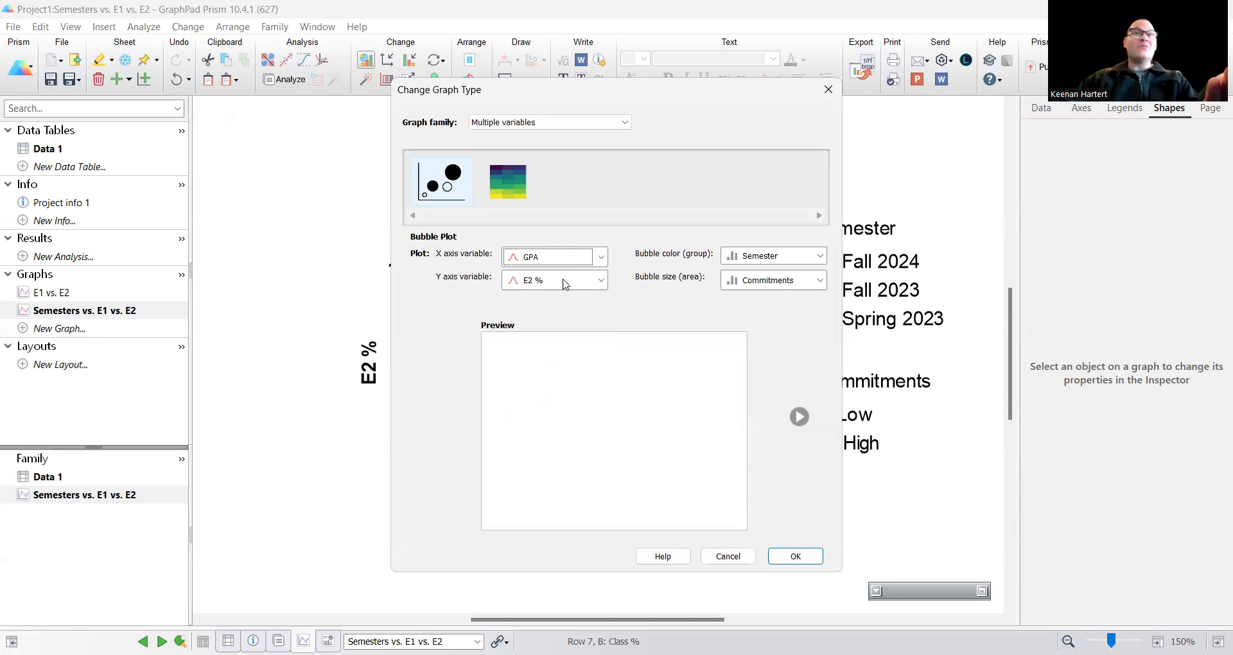
left_click(565, 280)
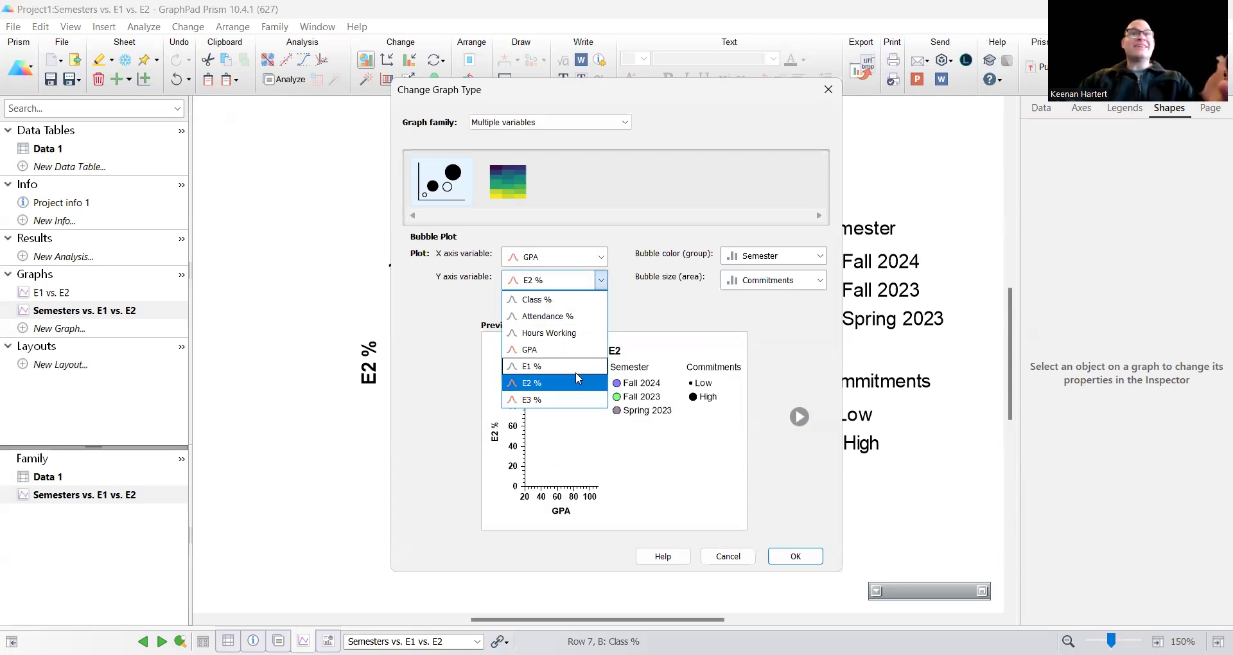
left_click(537, 372)
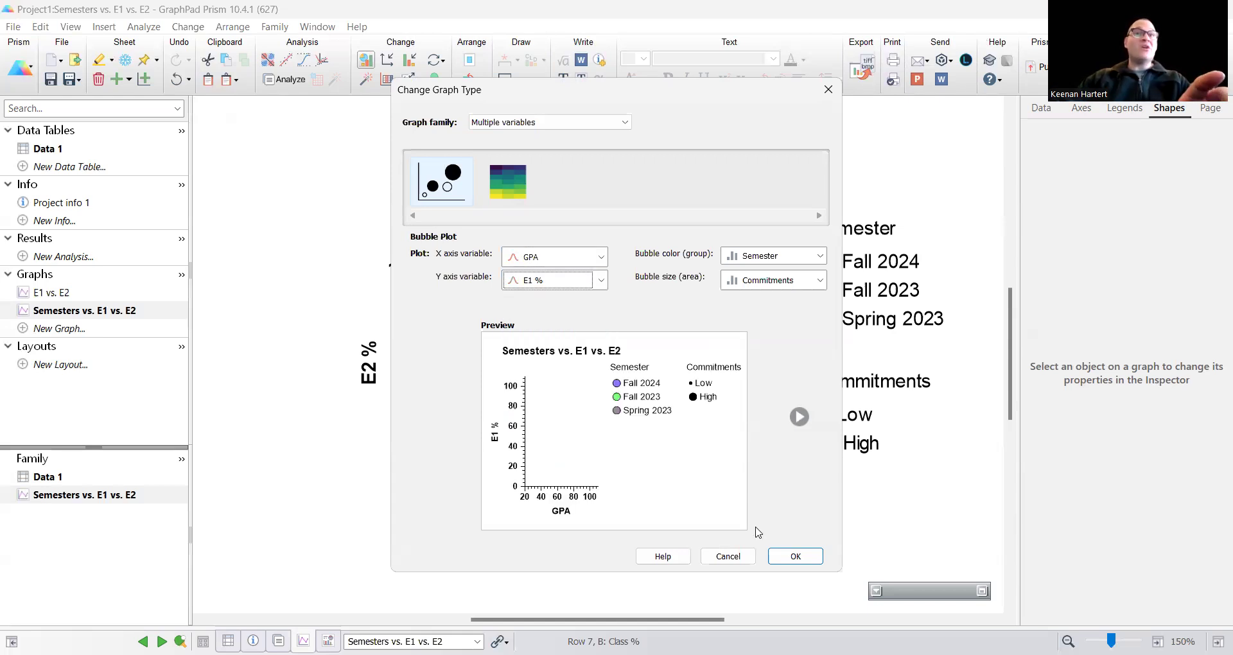
key("Return")
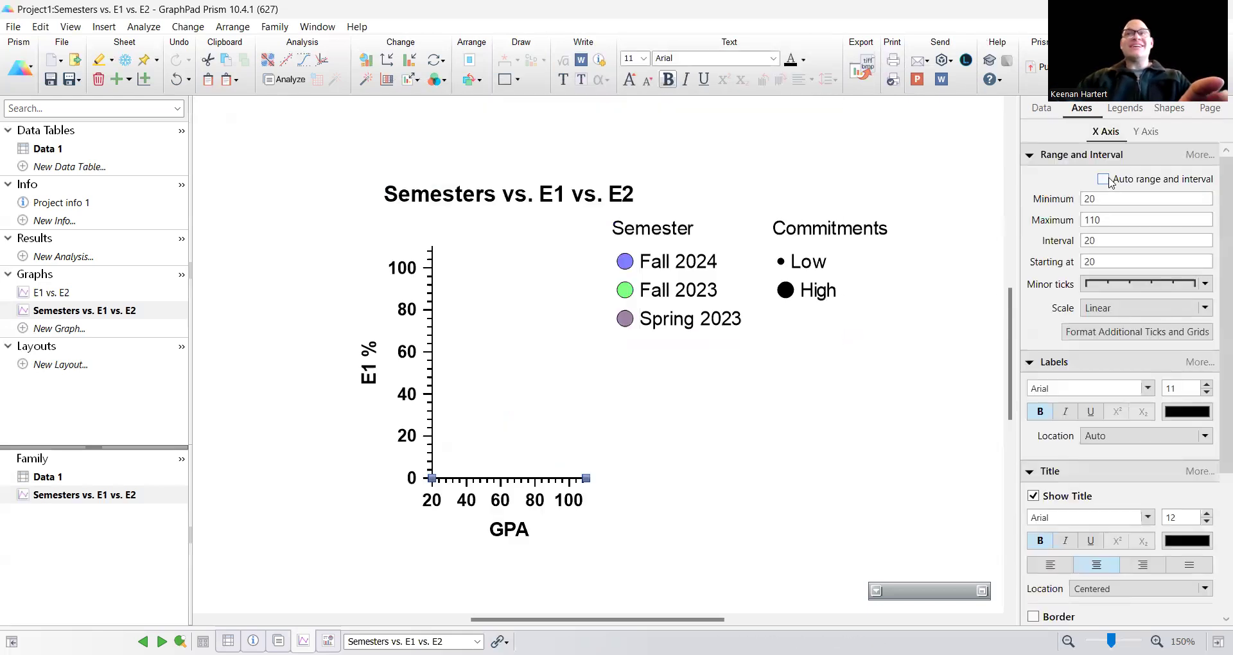
Step: Refit the X axis range to the GPA data, keep it manual, and stretch the X axis longer
left_click(1109, 181)
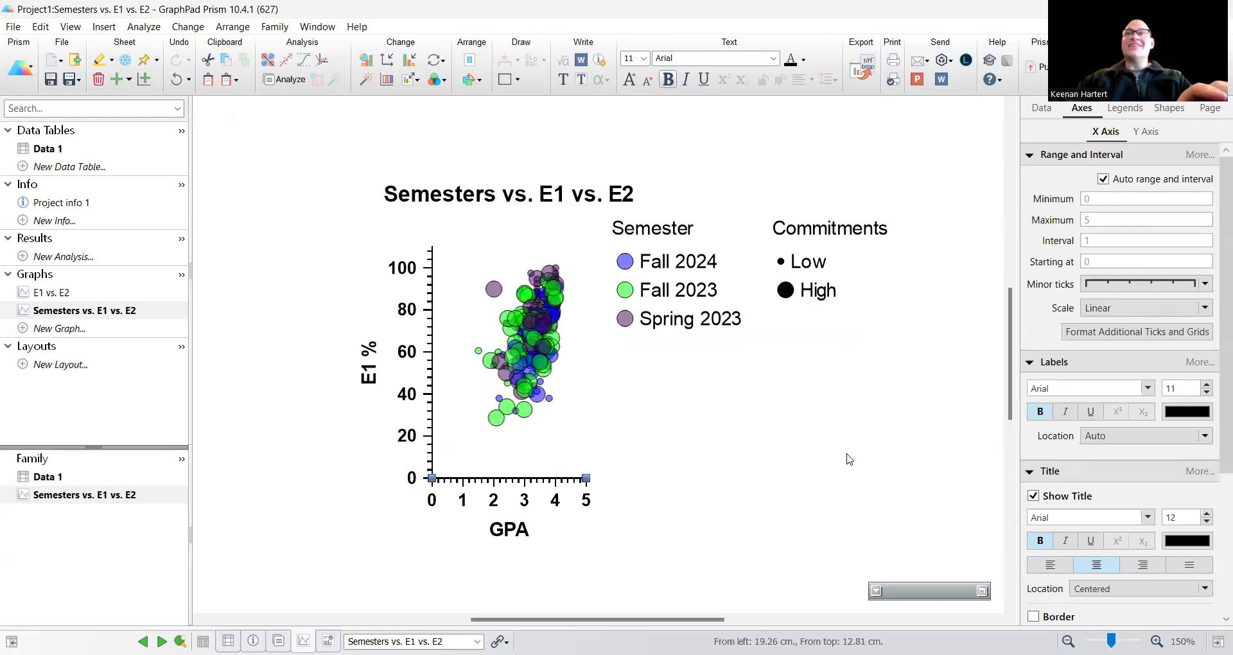
left_click(1128, 182)
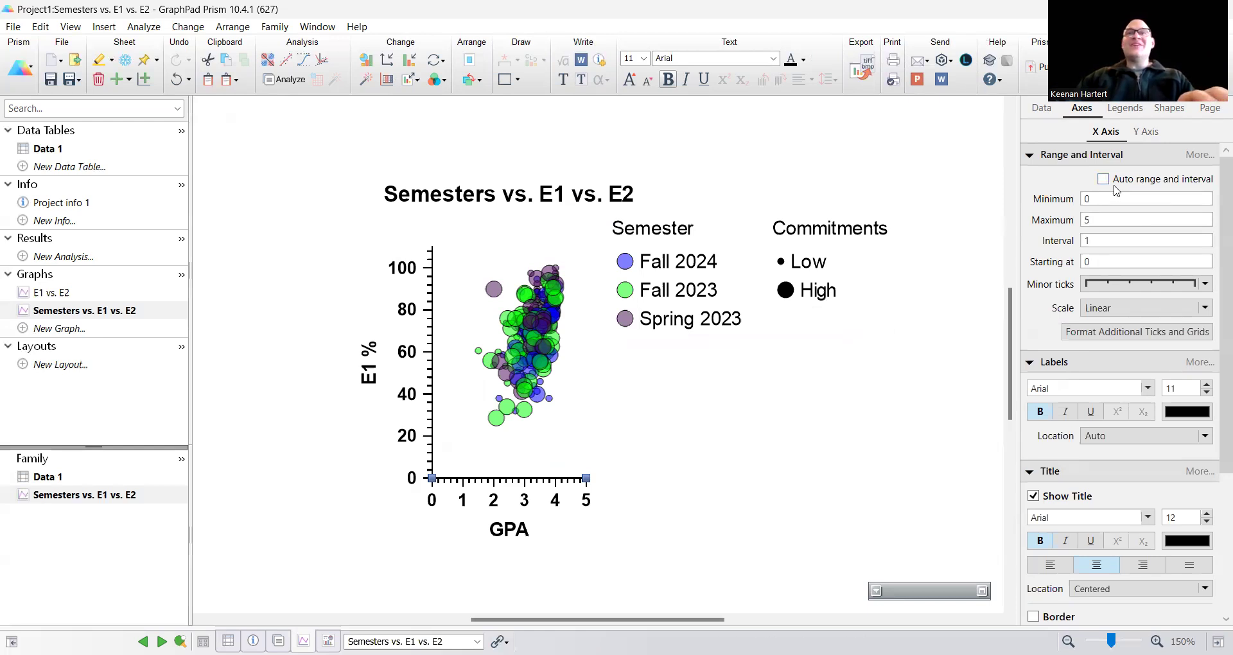
left_click_drag(585, 477, 737, 484)
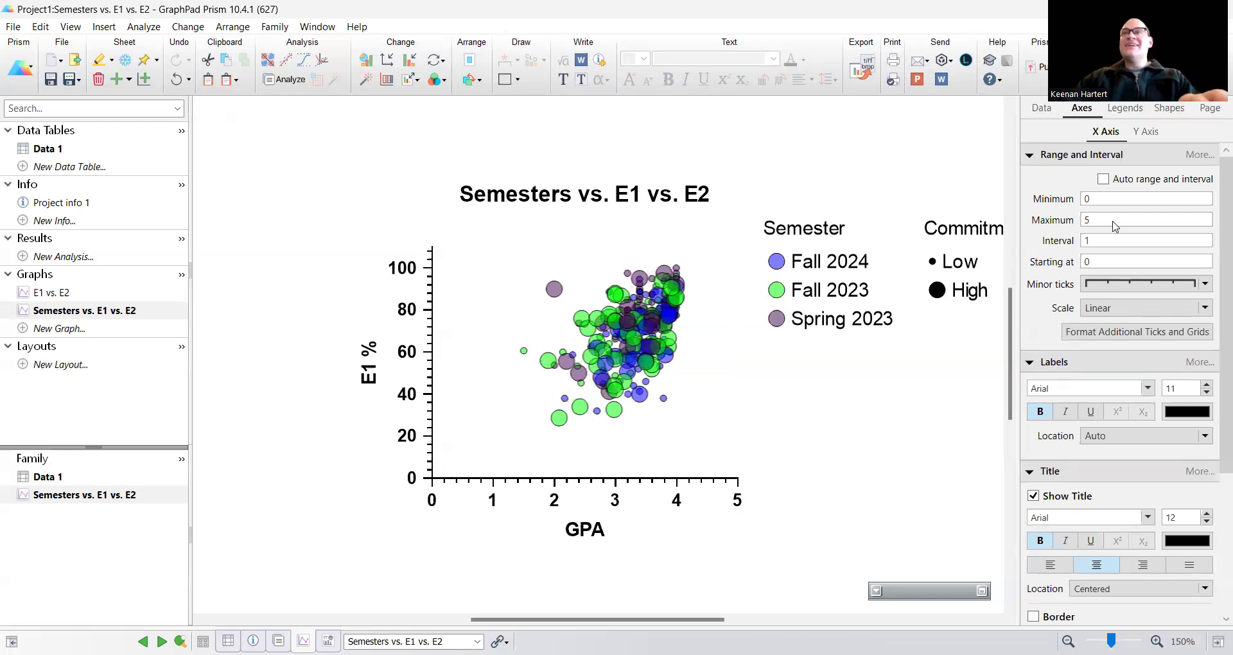
Step: Set the X axis range from a minimum of 1.5 to a maximum of 4.5
key("BackSpace")
type("4.5")
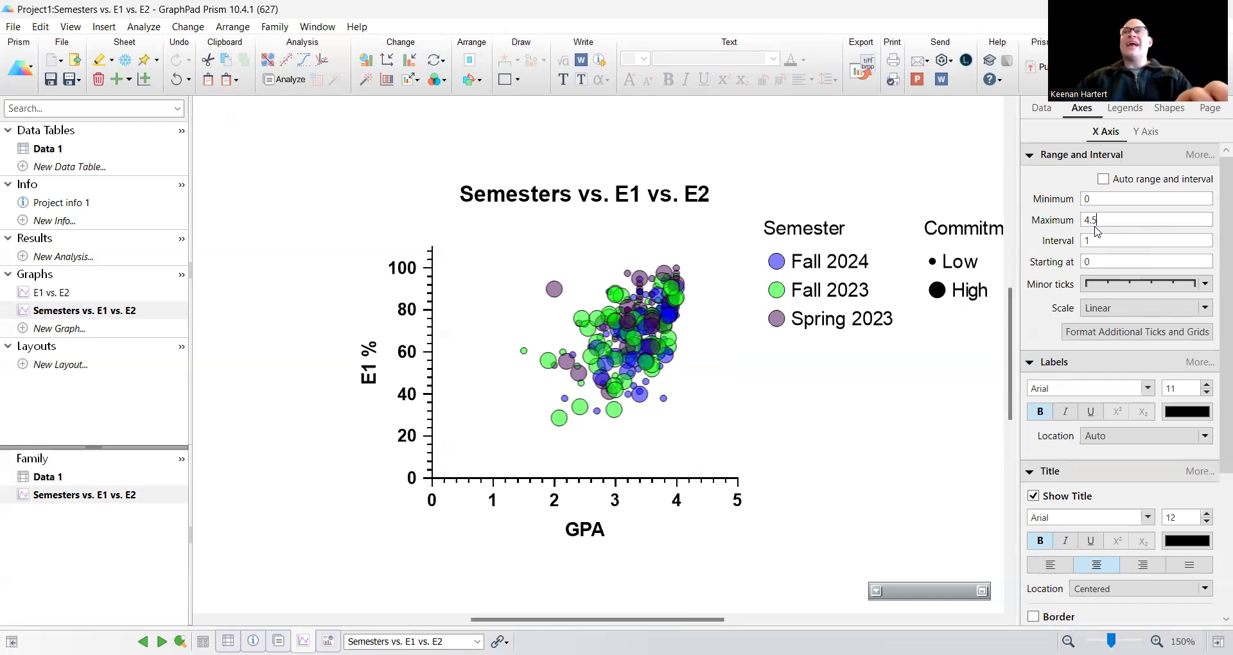
left_click(1100, 199)
type("1.5")
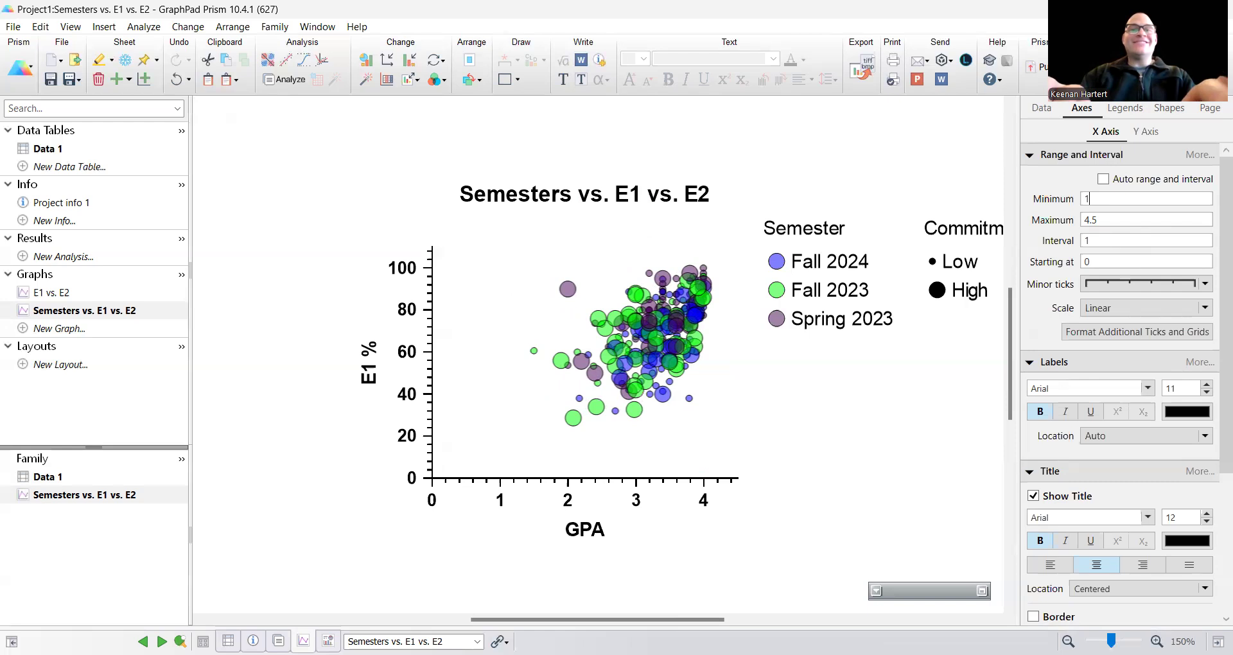
key("Return")
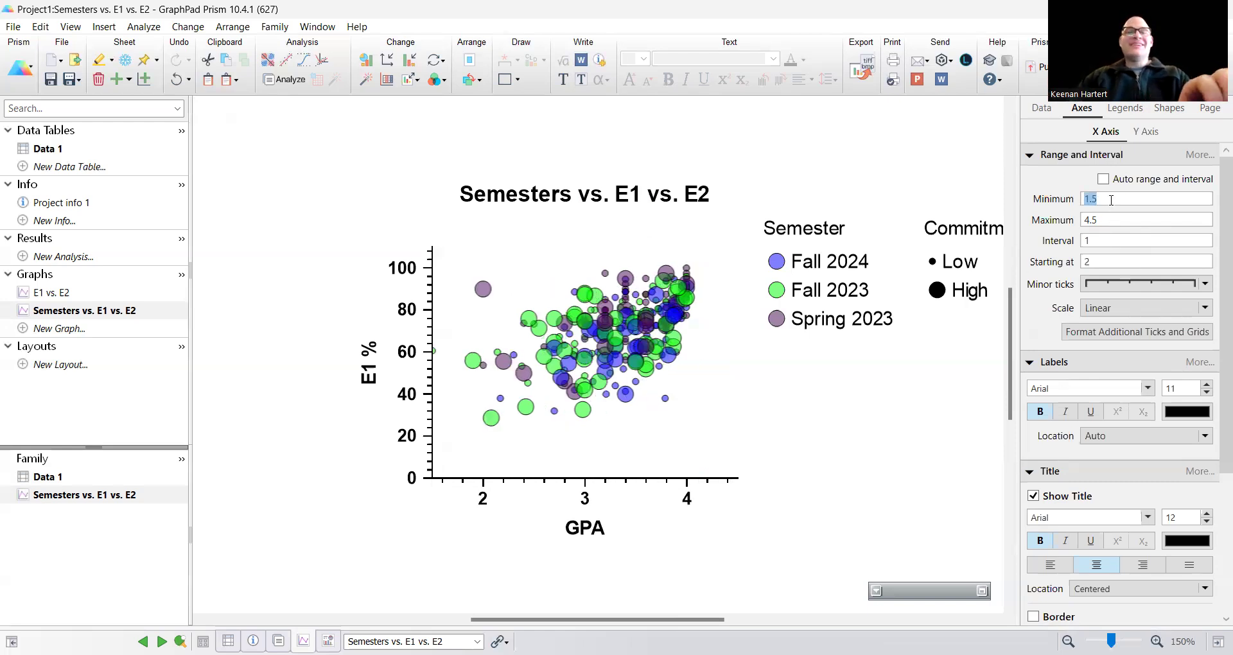
key("ctrl+z")
key("ctrl+y")
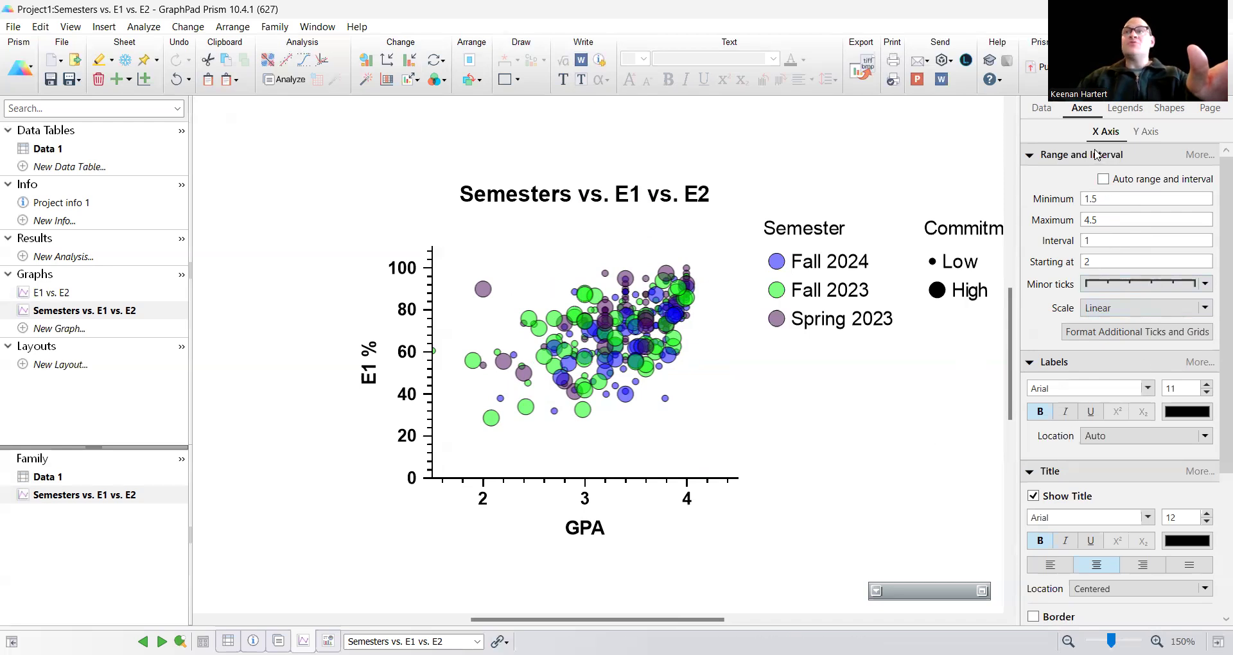
Step: Set the Y axis minimum to 20
left_click(1140, 132)
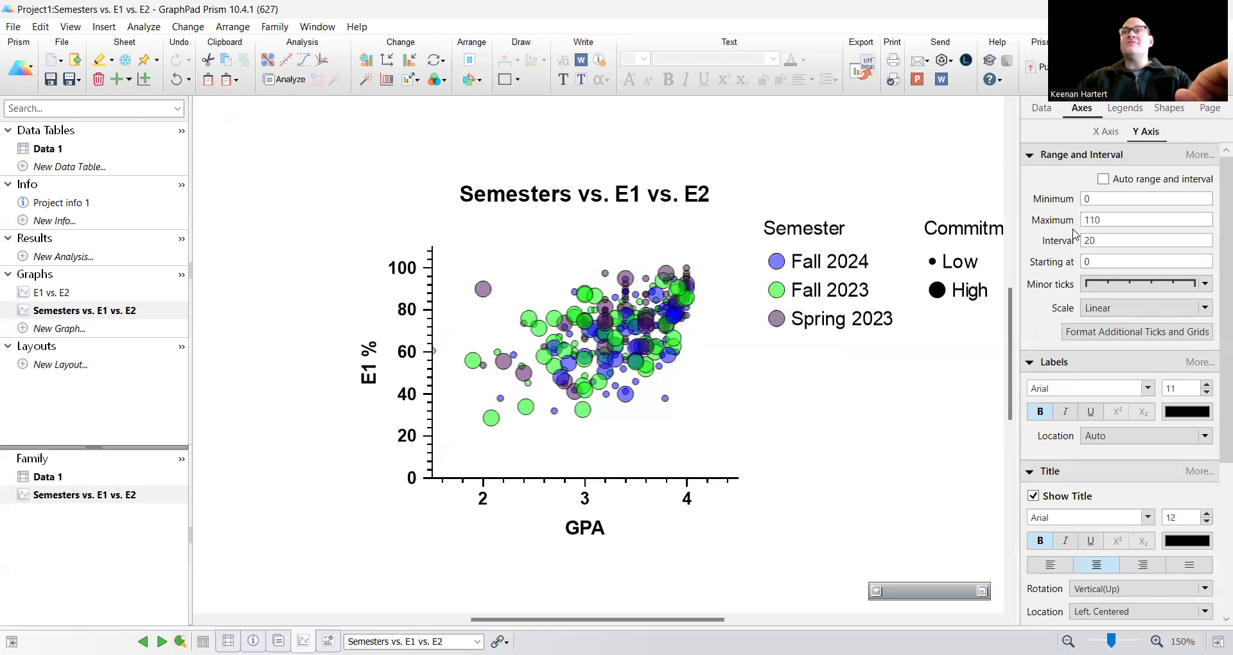
type("20")
key("Return")
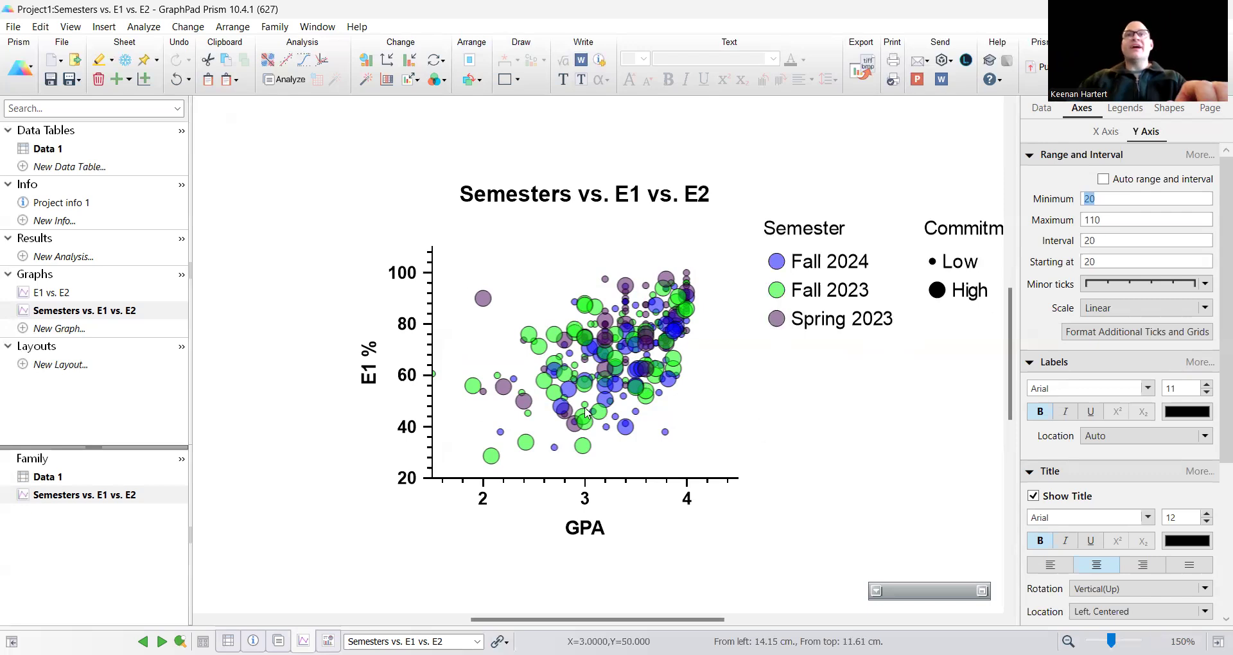
mouse_move(649, 385)
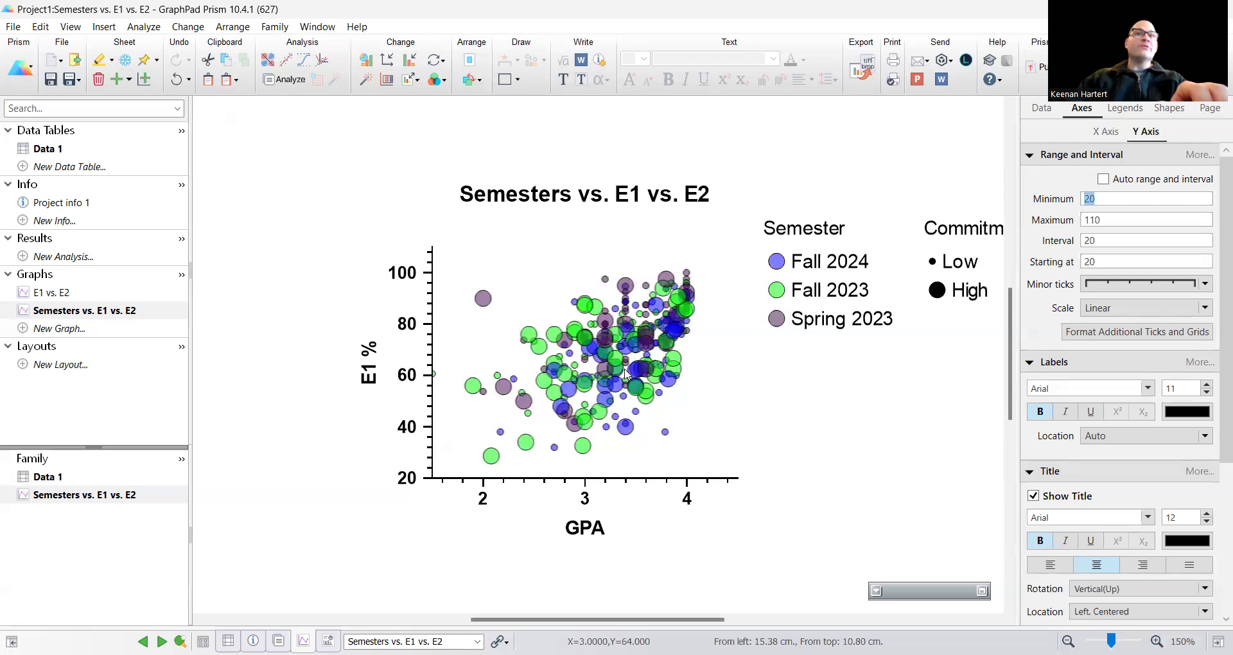
mouse_move(626, 346)
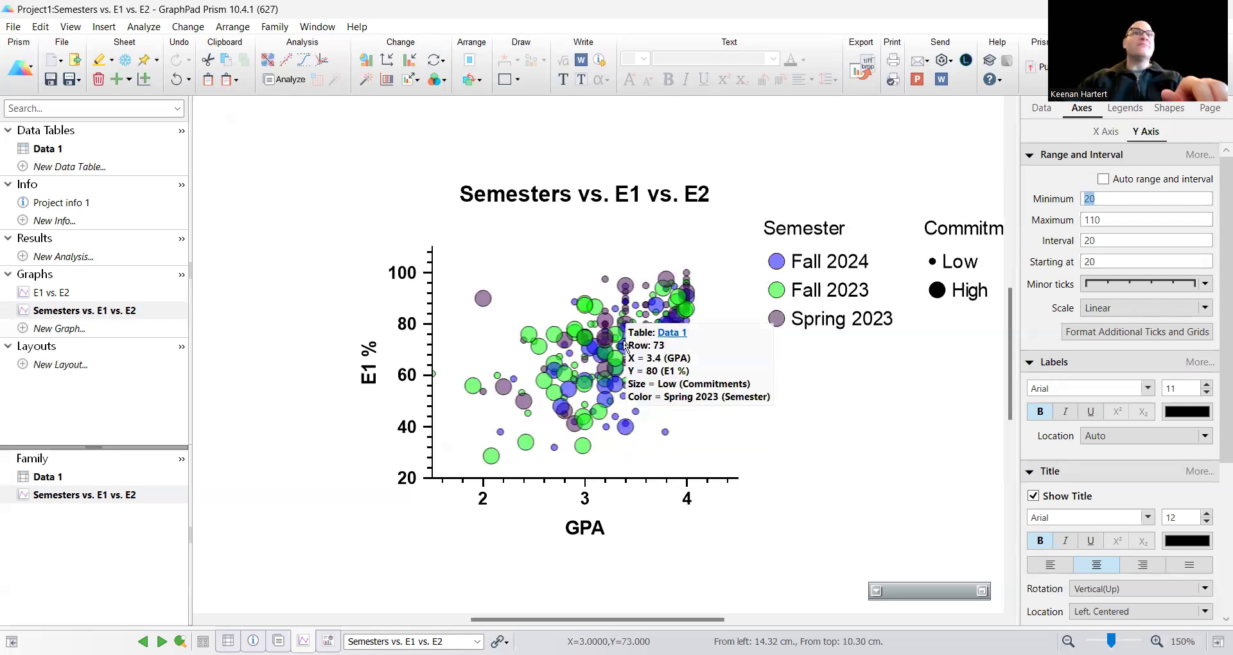